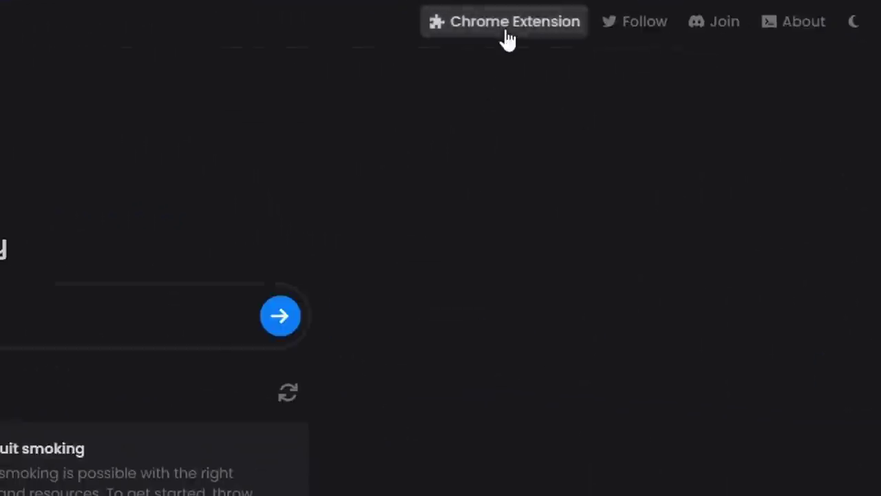
# - Go from the Perplexity site's 'Chrome Extension' link to the extension's Chrome Web Store listing
pyautogui.click(508, 40)
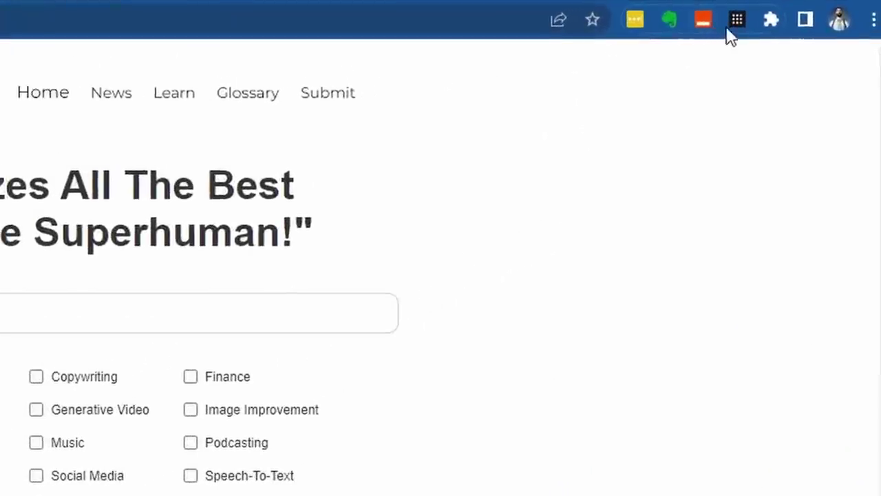
# - Ask Perplexity for 'SEO Tools' limited to the FutureTools domain and scroll through the answer
pyautogui.click(813, 24)
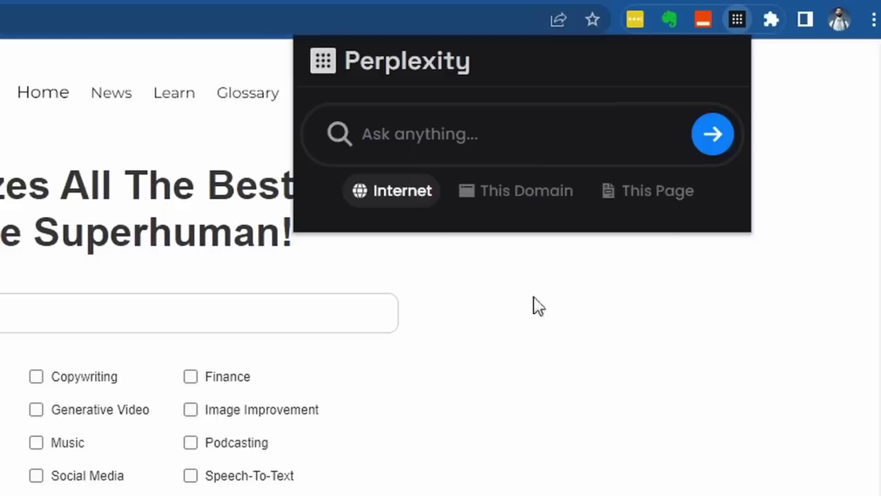
pyautogui.click(519, 197)
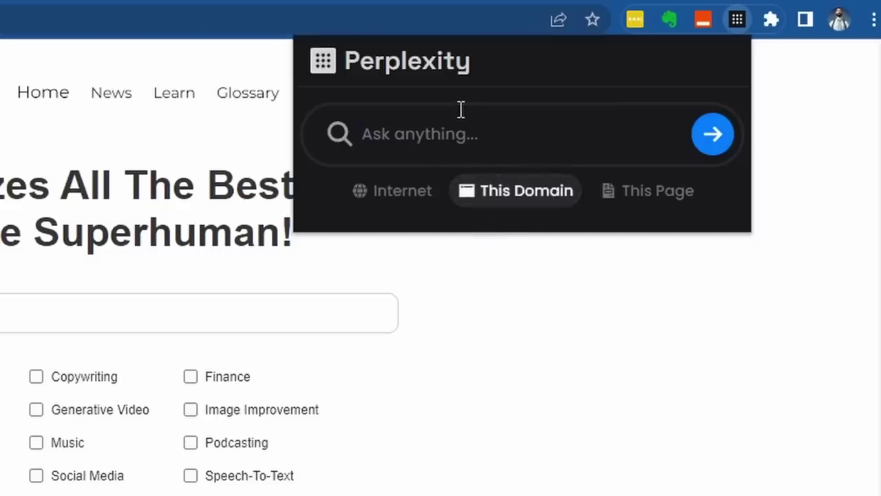
pyautogui.write('SEO Tools')
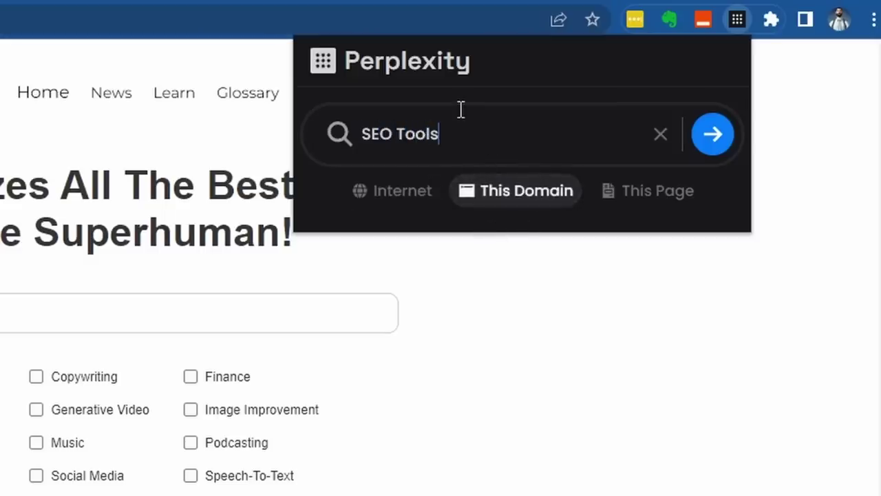
pyautogui.press('Return')
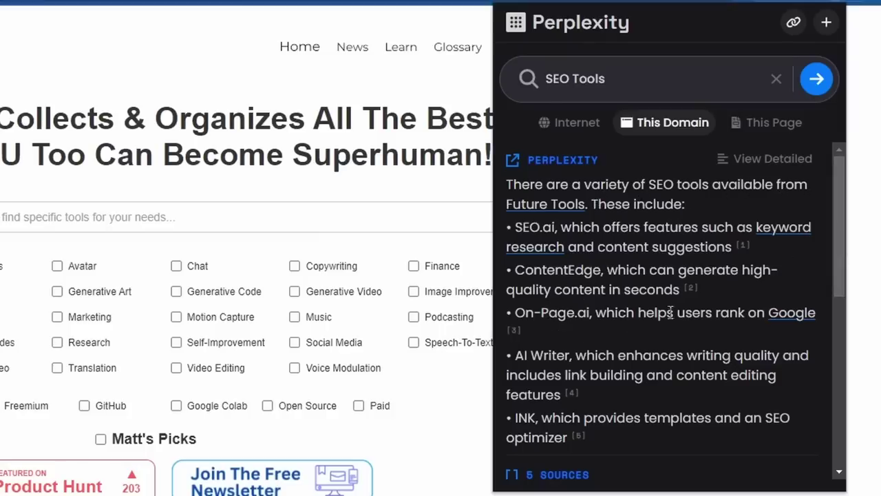
pyautogui.scroll(-2, 839, 295)
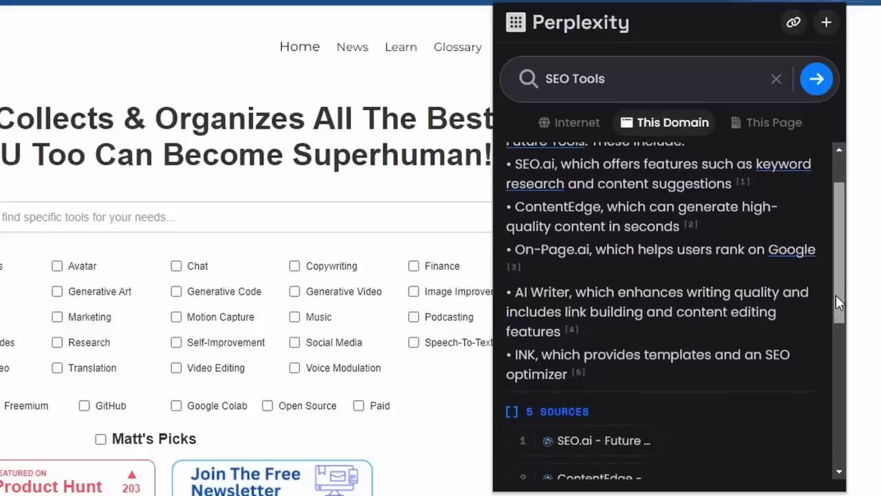
pyautogui.scroll(-3, 836, 295)
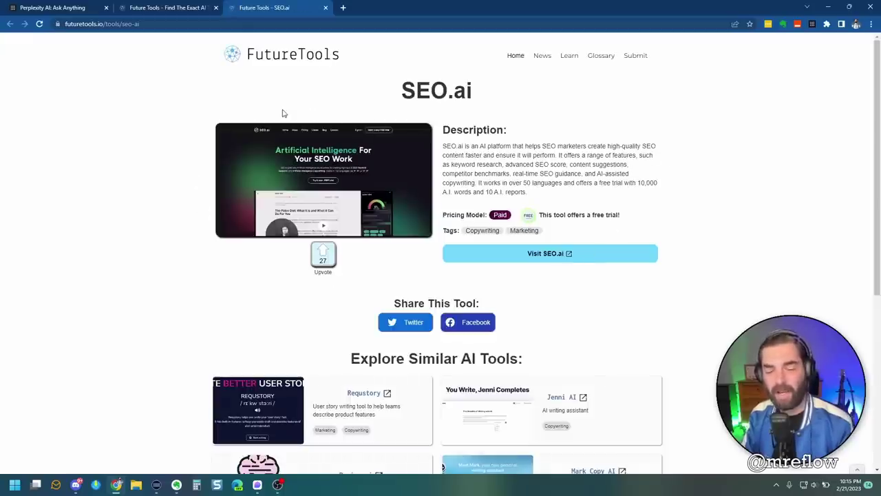
# - Ask FutureTools-only for a tool turning longer videos into TikTok clips, open ClipMaker, then return home
pyautogui.click(325, 8)
pyautogui.click(813, 24)
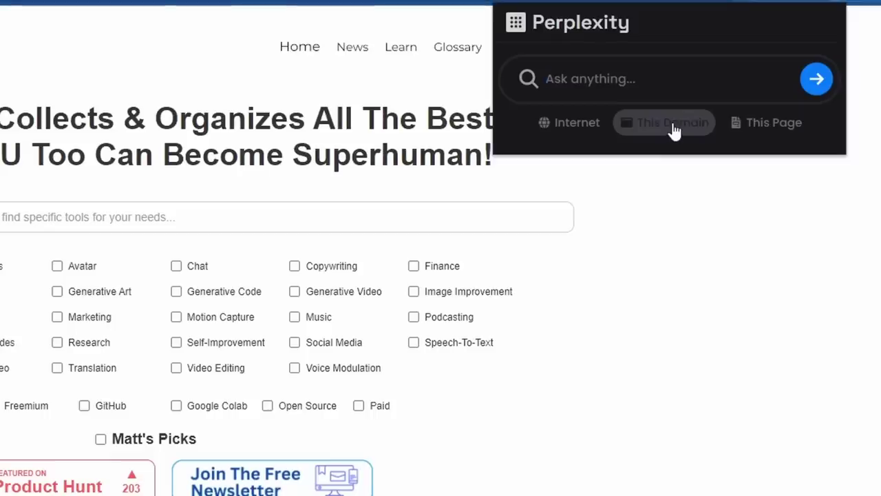
pyautogui.click(675, 122)
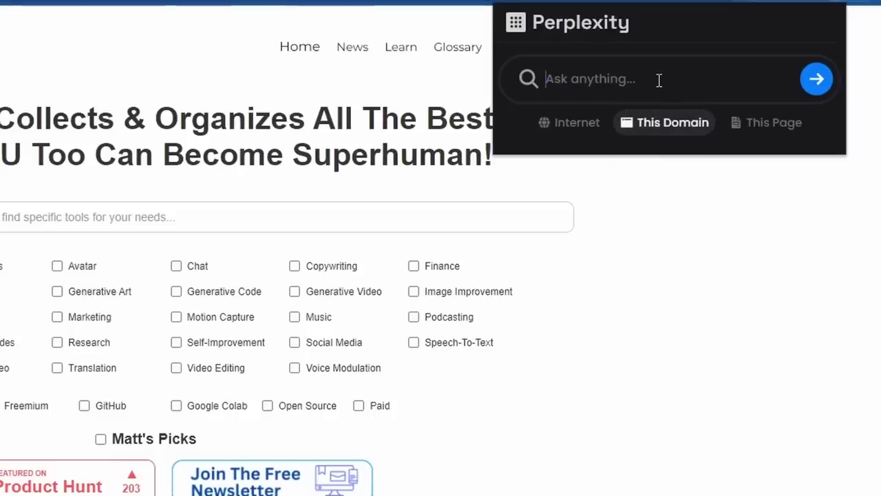
pyautogui.write("What's a good tool for turning ")
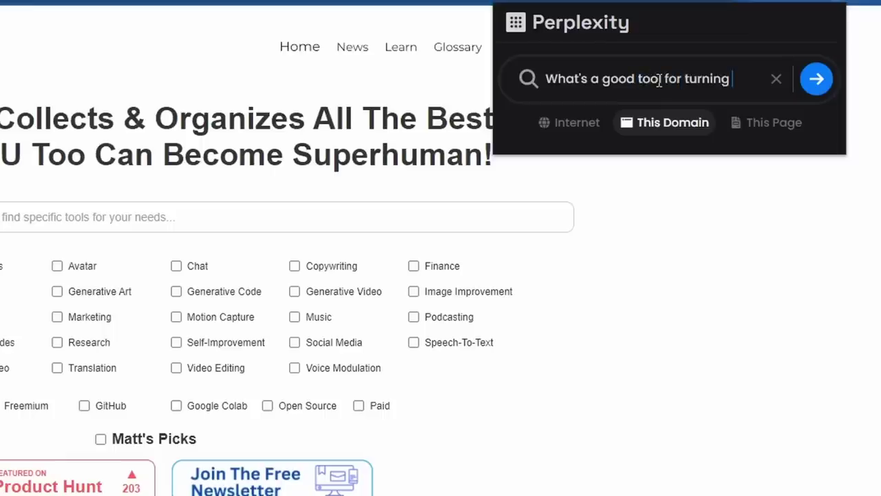
pyautogui.write('longer videos')
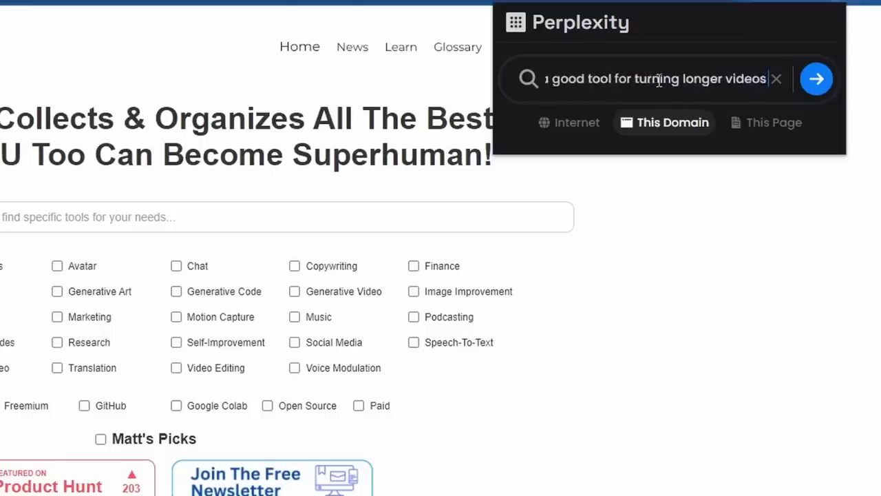
pyautogui.write(' into tik tok video')
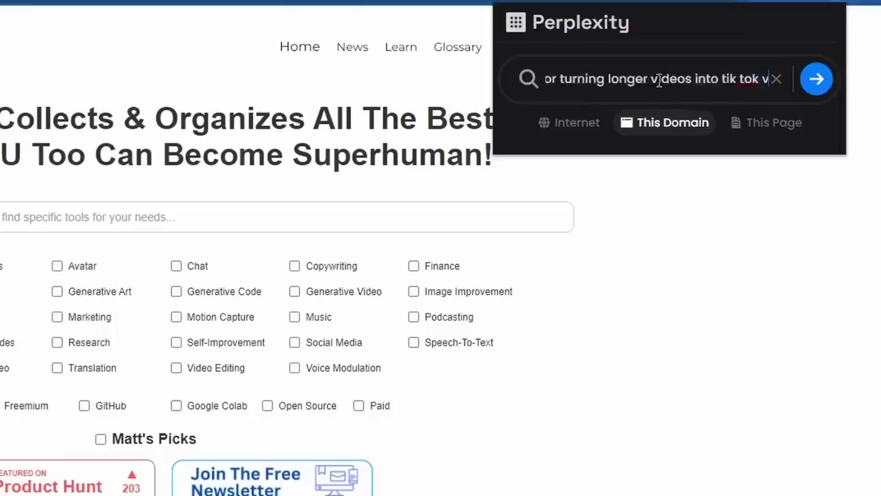
pyautogui.write('s?')
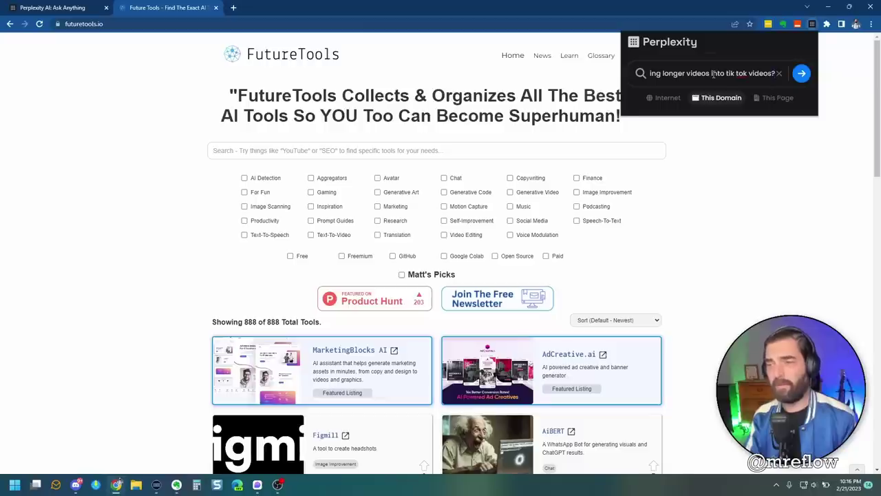
pyautogui.press('Return')
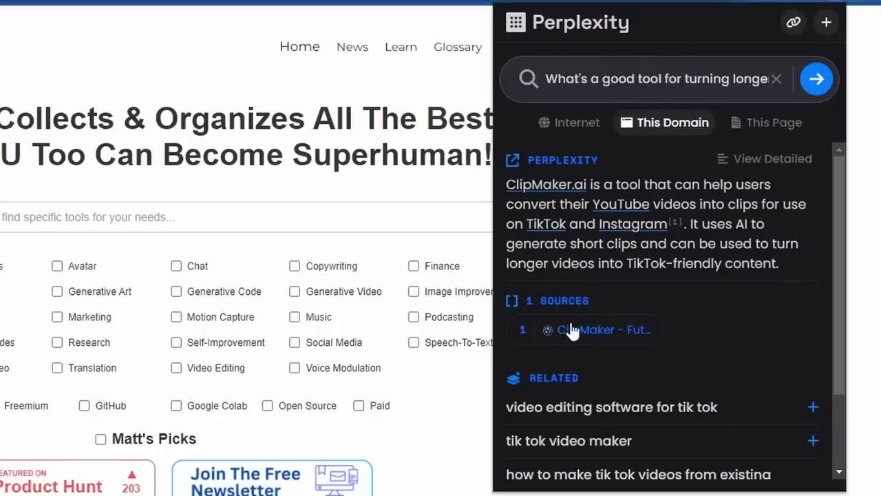
pyautogui.click(603, 330)
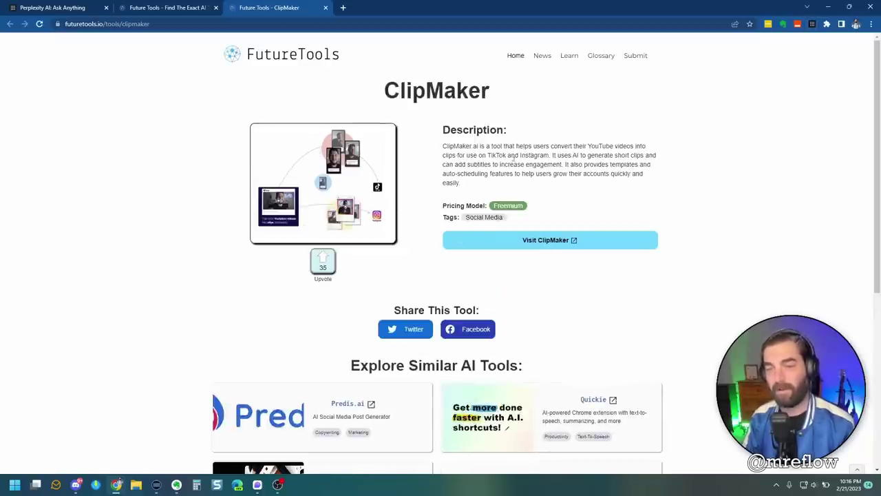
pyautogui.click(317, 60)
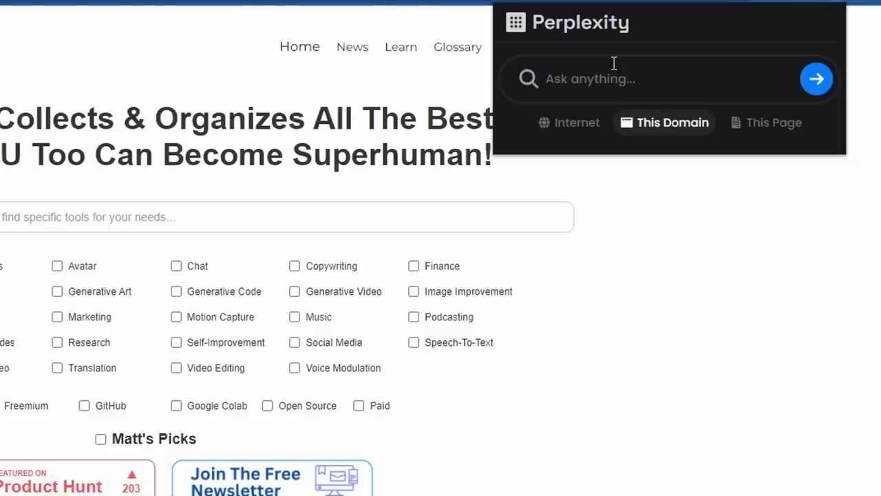
# - Ask FutureTools-only for a free image upscaler, then briefly open and close the Gigapixel AI source
pyautogui.write('w')
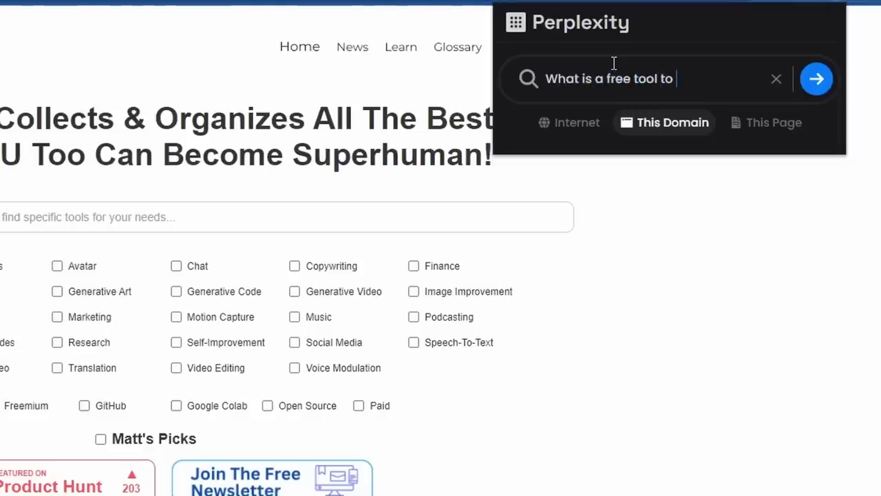
pyautogui.write('image')
pyautogui.press('Return')
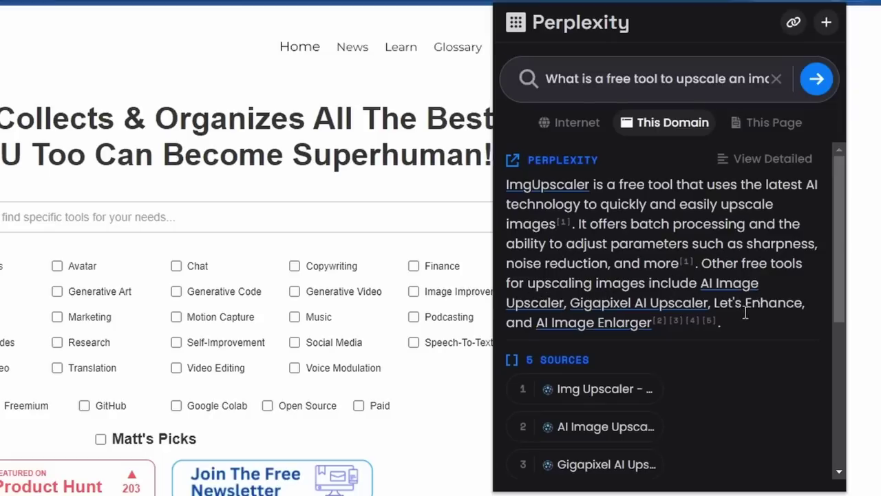
pyautogui.scroll(-2, 745, 313)
pyautogui.scroll(-1, 619, 256)
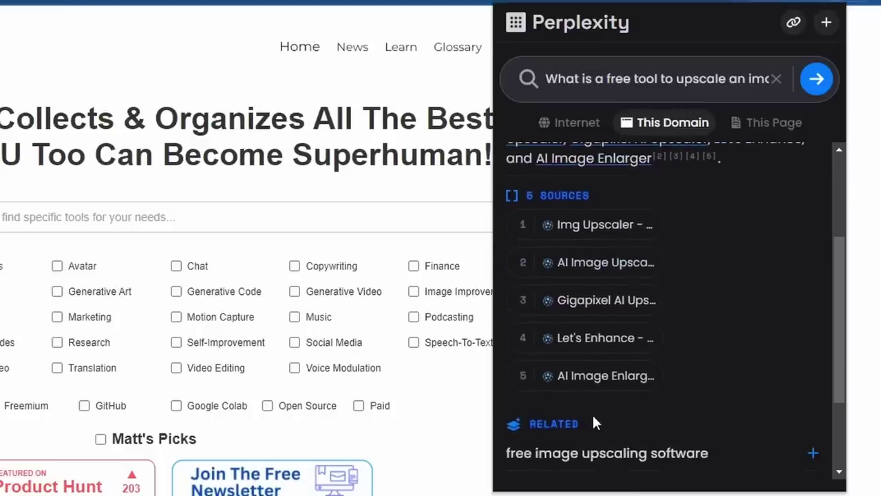
pyautogui.click(620, 301)
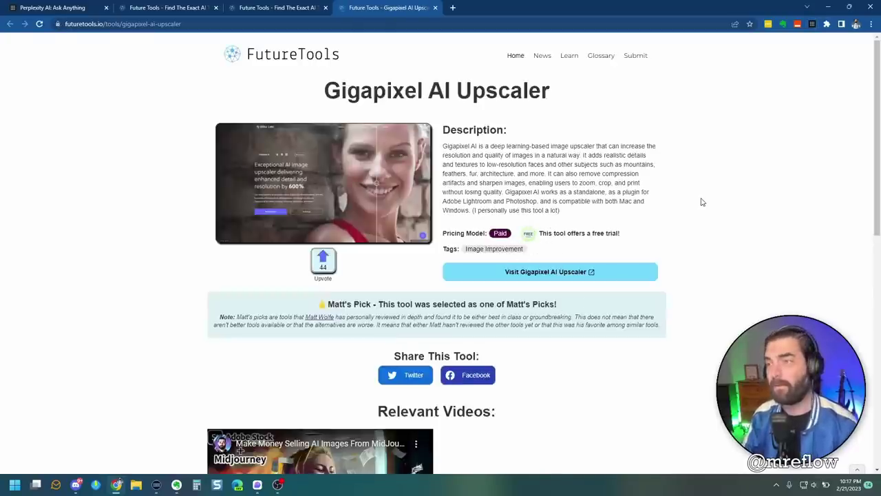
pyautogui.hotkey('ctrl', 'w')
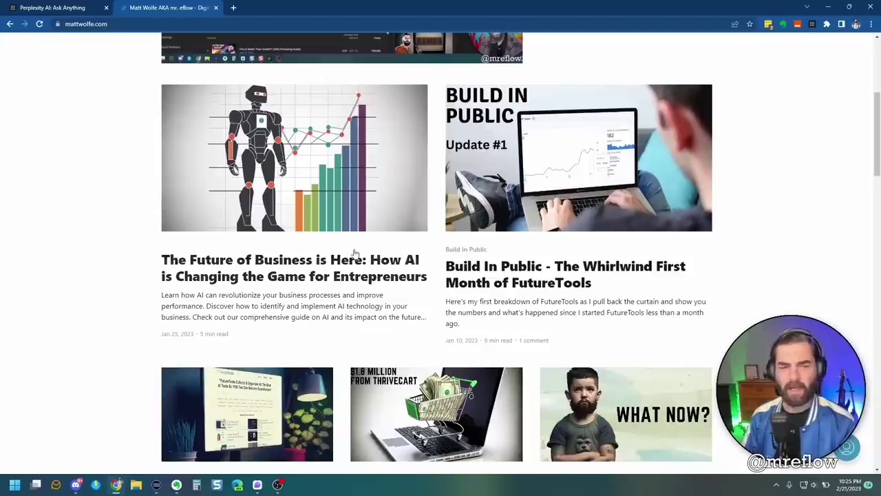
# - Open The Future of Business article and ask Perplexity, scoped to This Page, to summarize it
pyautogui.click(325, 275)
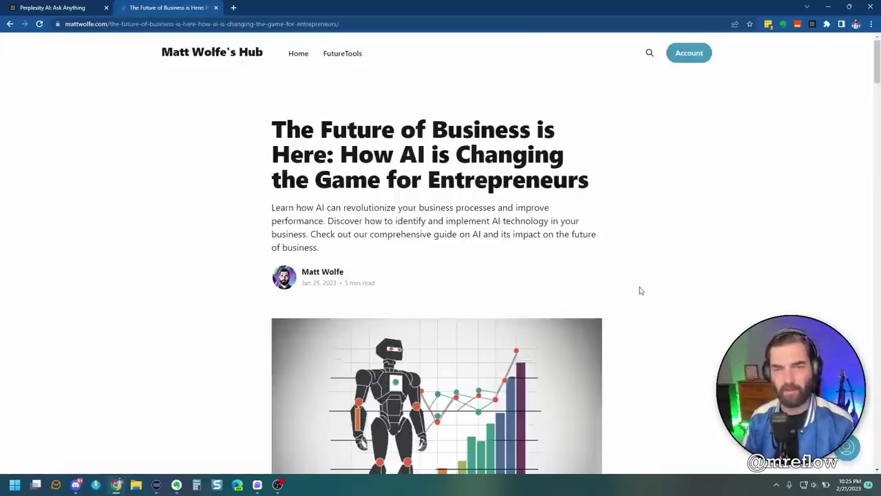
pyautogui.click(813, 24)
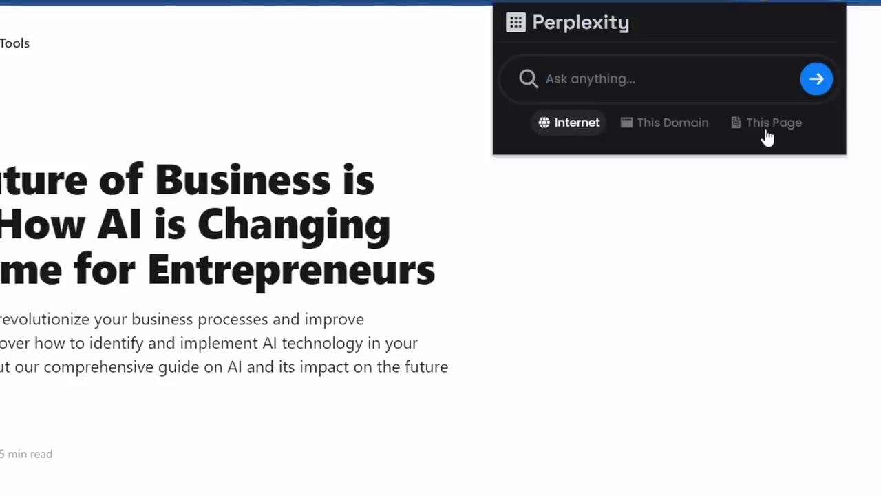
pyautogui.click(767, 101)
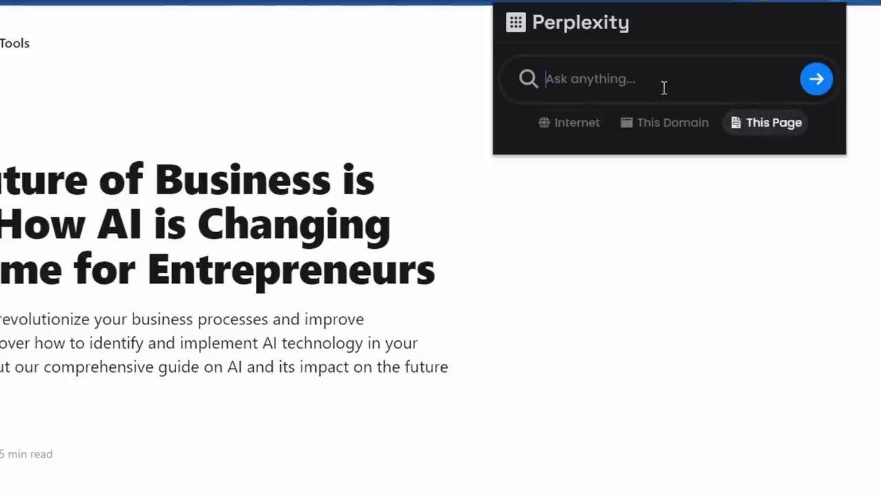
pyautogui.write('Summarize this ar')
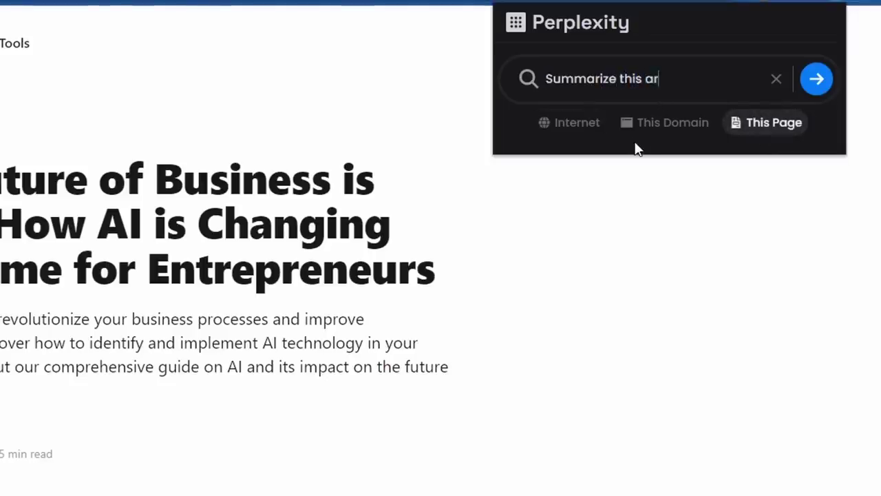
pyautogui.write('ticle')
pyautogui.press('Return')
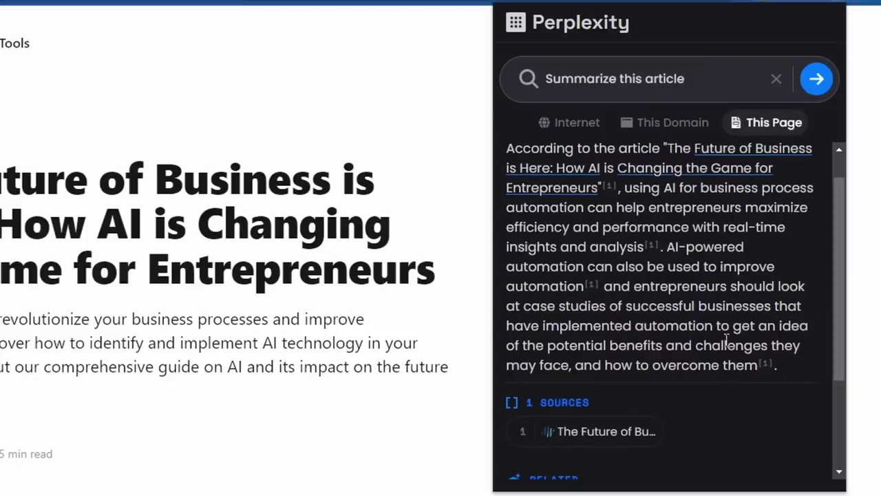
# - Switch the summary to View Detailed, then dismiss the popup to return to the article
pyautogui.scroll(-1, 698, 388)
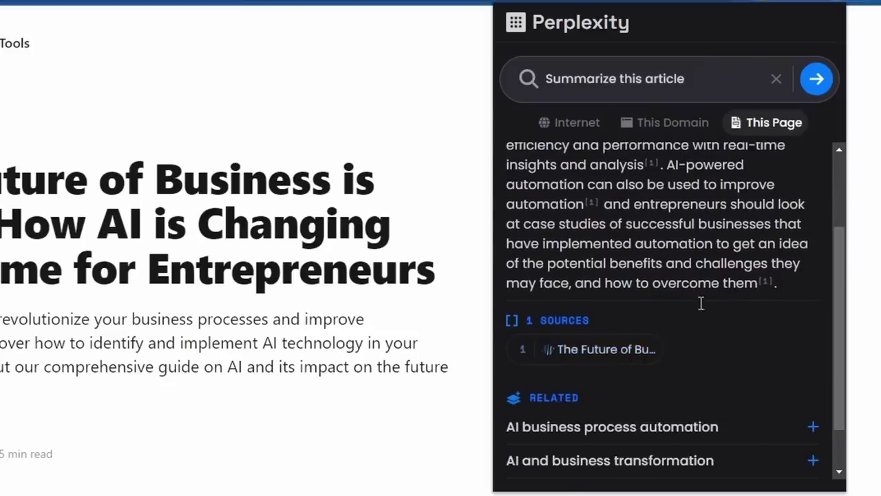
pyautogui.scroll(1, 551, 388)
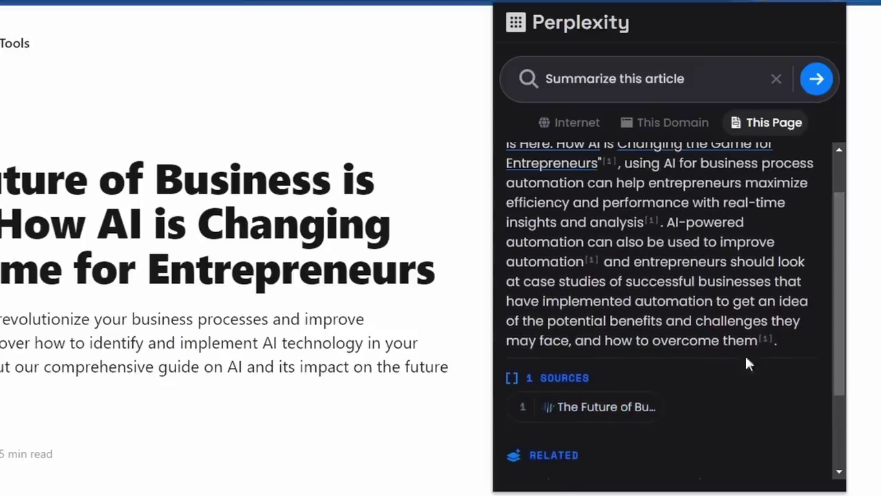
pyautogui.scroll(1, 750, 353)
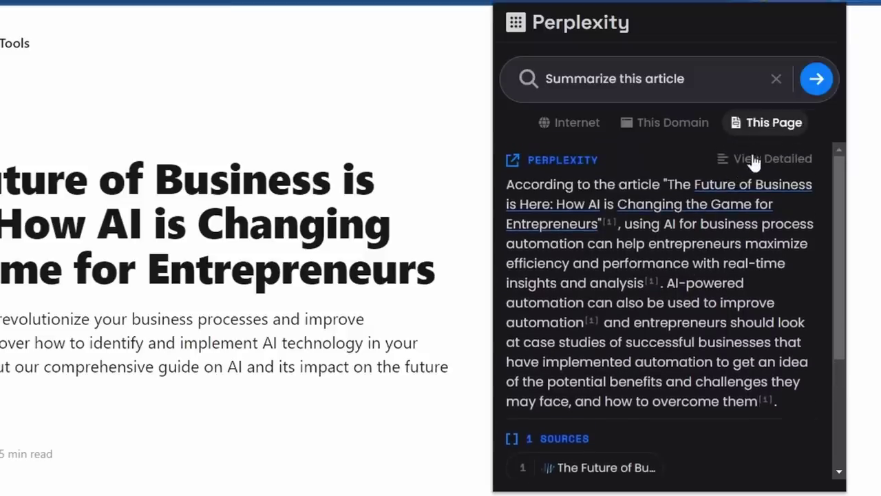
pyautogui.click(761, 162)
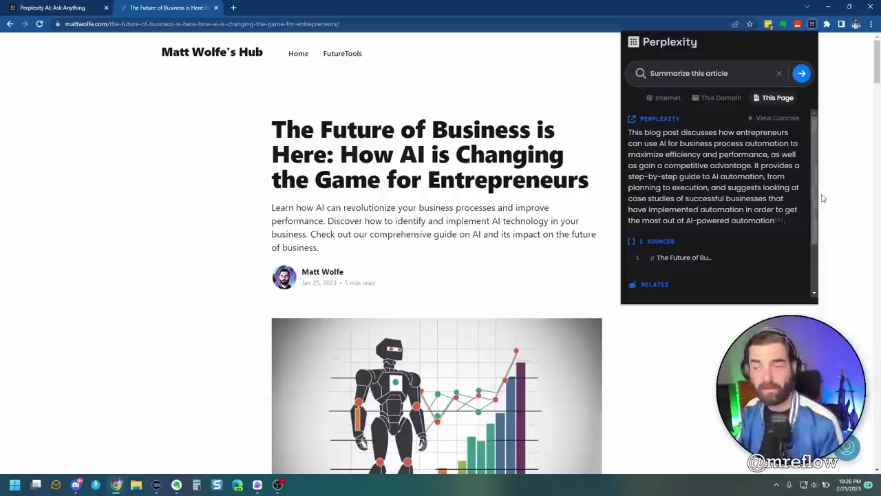
pyautogui.click(453, 285)
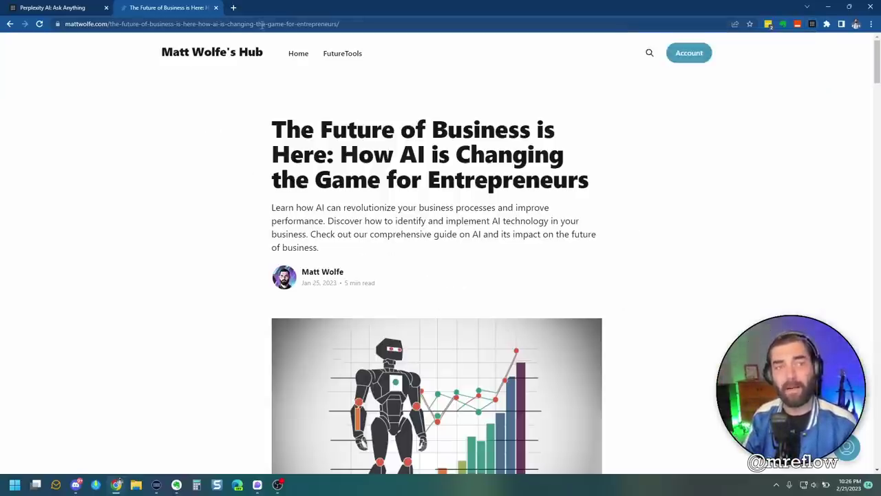
# - Go to YouTube and open the CHARACTER TURNAROUND video in a new tab
pyautogui.click(235, 24)
pyautogui.write('you')
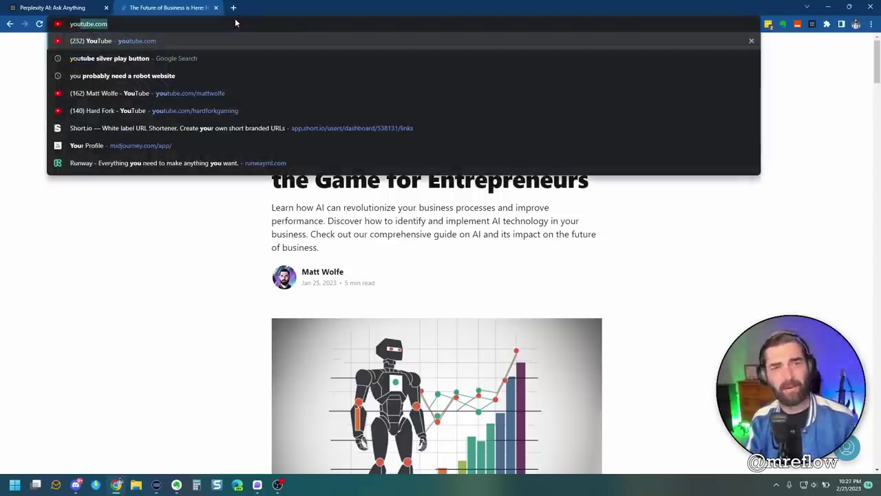
pyautogui.press('Return')
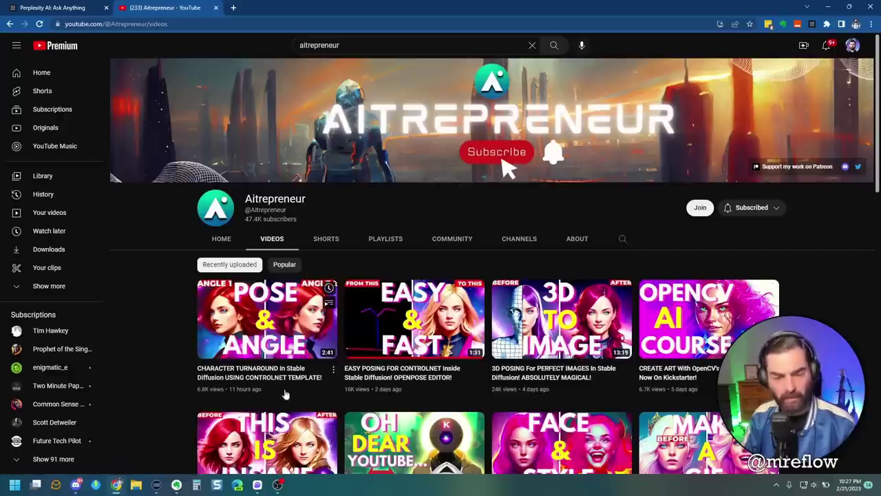
pyautogui.keyDown('ctrl'); pyautogui.click(259, 377); pyautogui.keyUp('ctrl')
pyautogui.hotkey('ctrl', 'Tab')
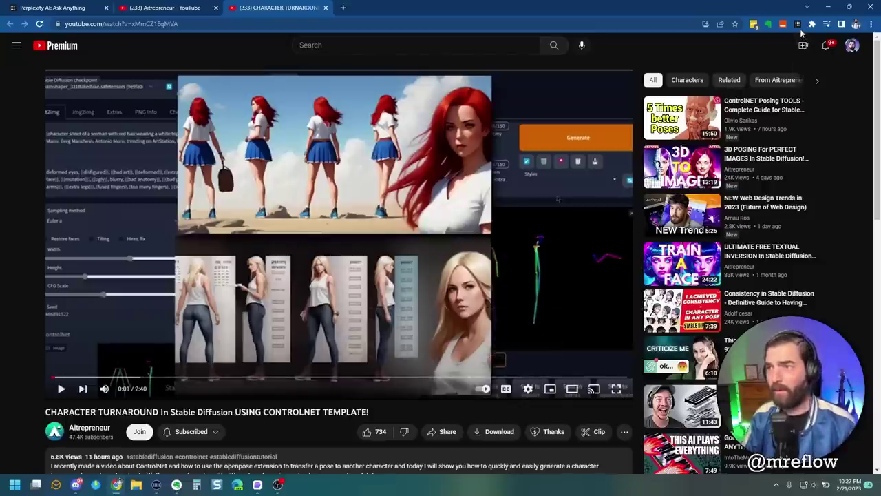
# - Ask Perplexity, scoped to This Page, to summarize the video and scroll the answer
pyautogui.click(799, 27)
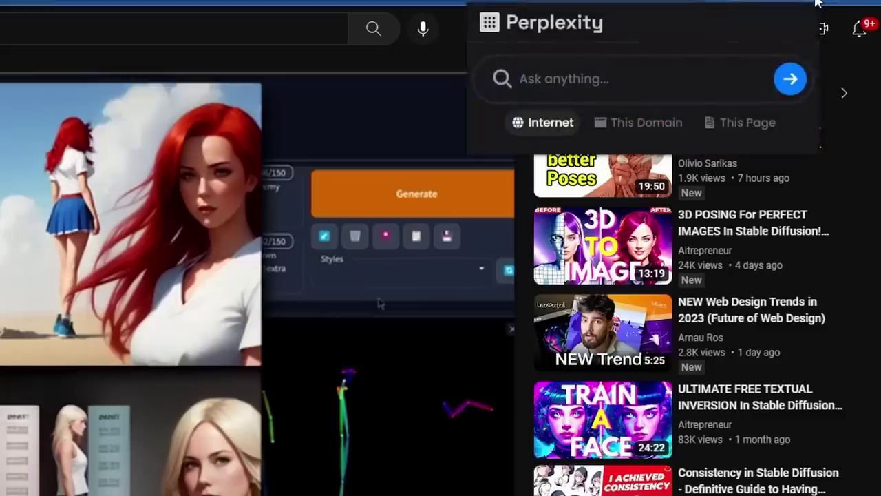
pyautogui.click(749, 129)
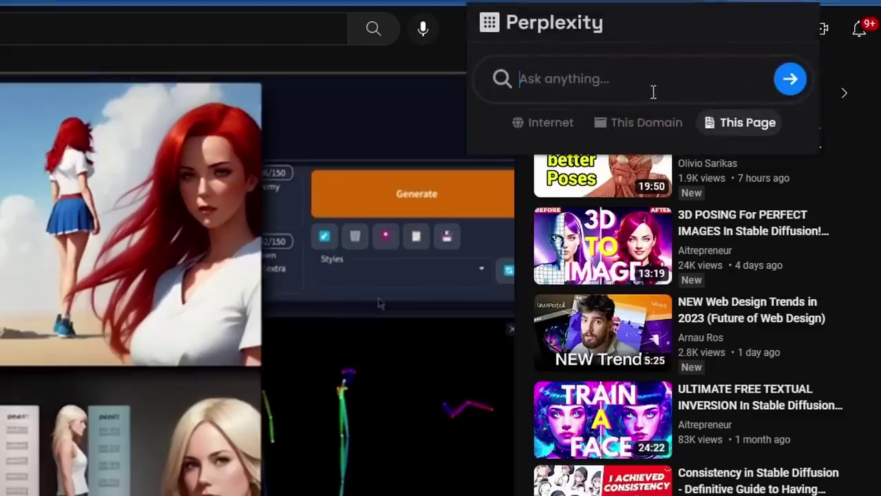
pyautogui.write('Summarize this video')
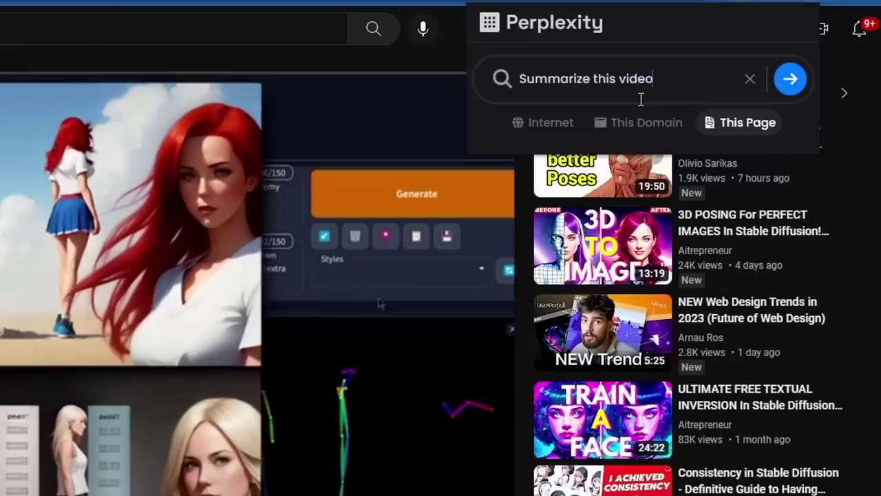
pyautogui.press('Return')
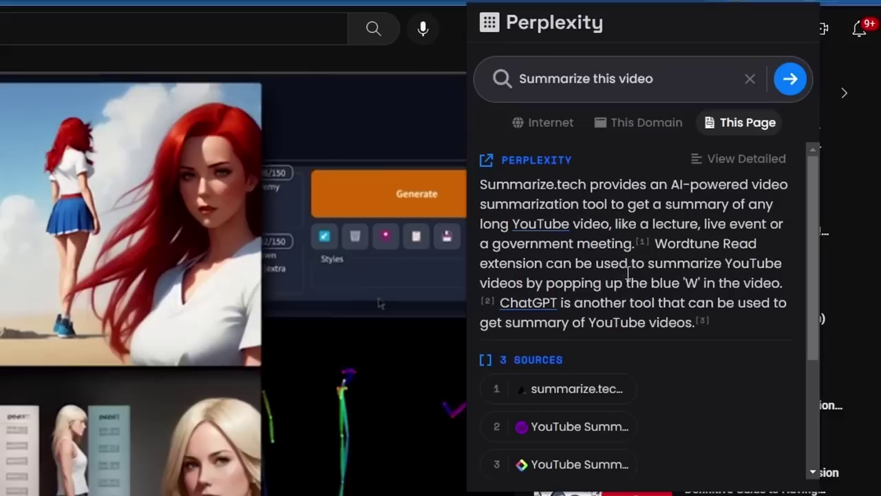
pyautogui.scroll(-1, 652, 313)
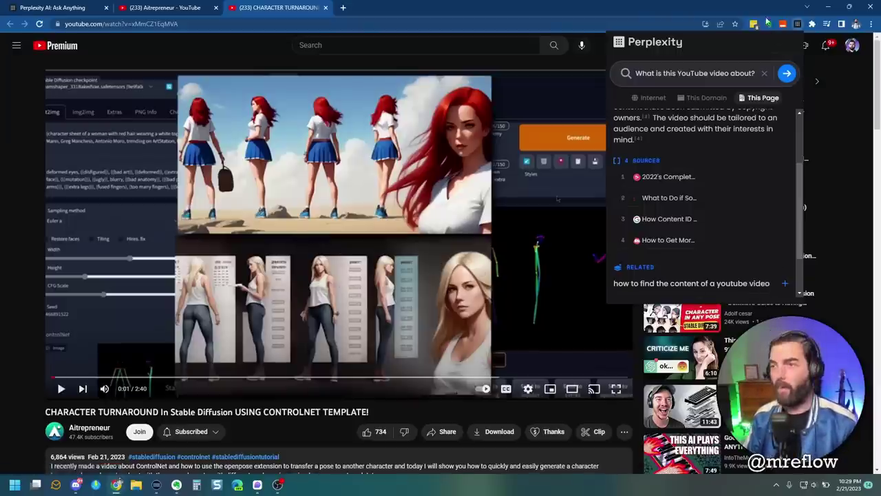
# - Close the popup and video tab, then load the Reddit home page in the remaining tab
pyautogui.click(798, 24)
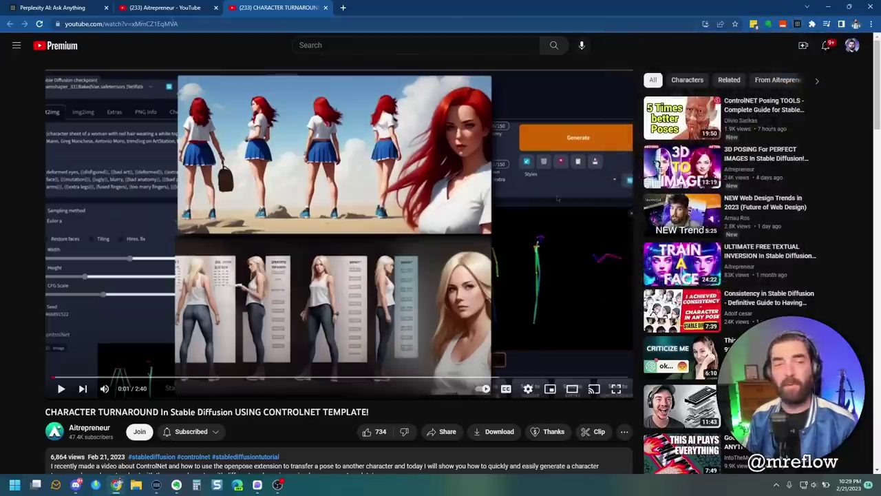
pyautogui.click(326, 8)
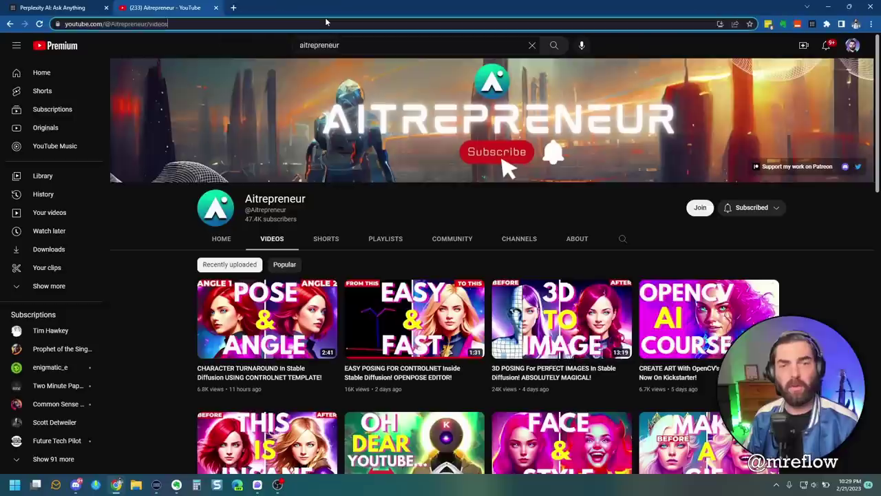
pyautogui.click(288, 24)
pyautogui.write('reddit.com')
pyautogui.press('Return')
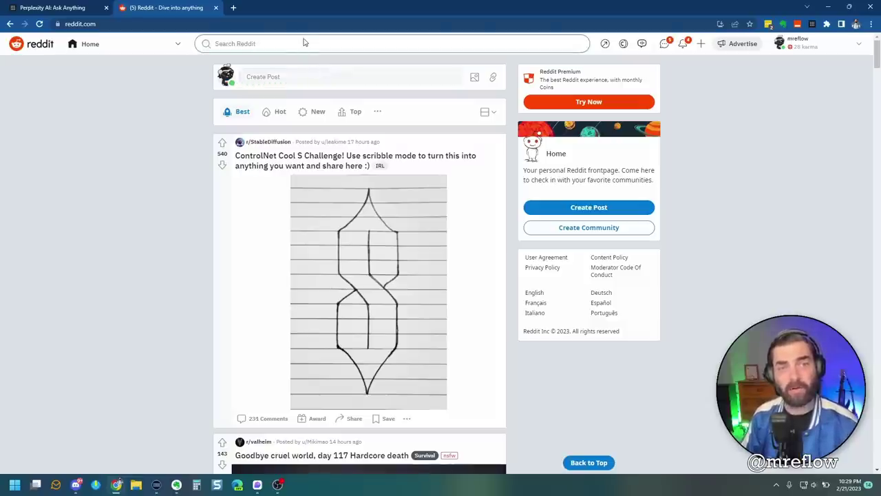
pyautogui.click(307, 45)
pyautogui.click(683, 70)
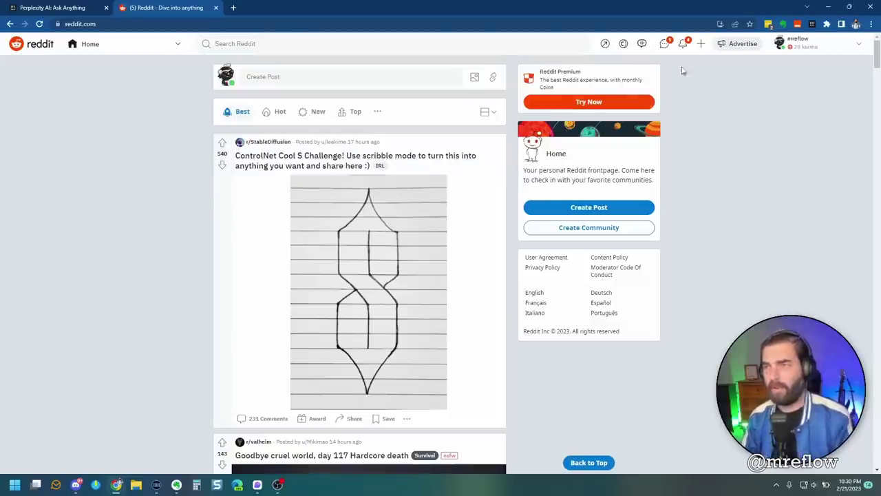
pyautogui.click(798, 24)
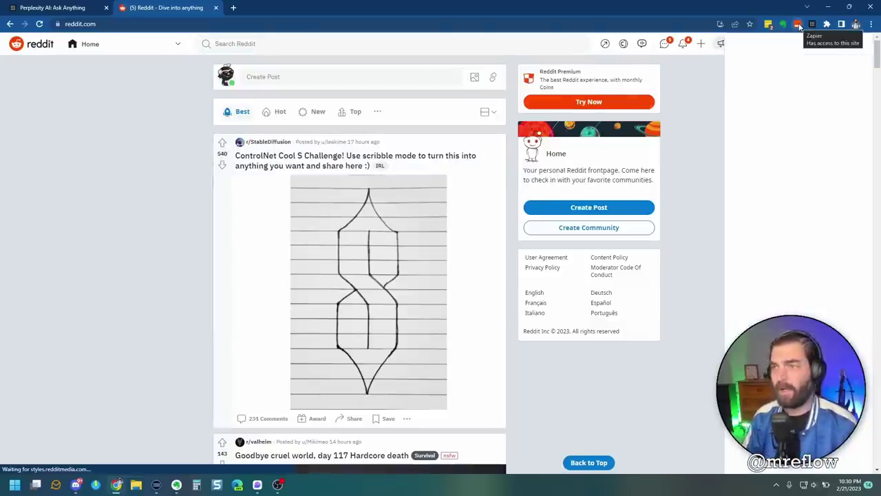
# - Ask 'How do gamers feel about Hogwarts Legacy?' with Perplexity scoped to the Reddit domain
pyautogui.click(812, 24)
pyautogui.click(711, 101)
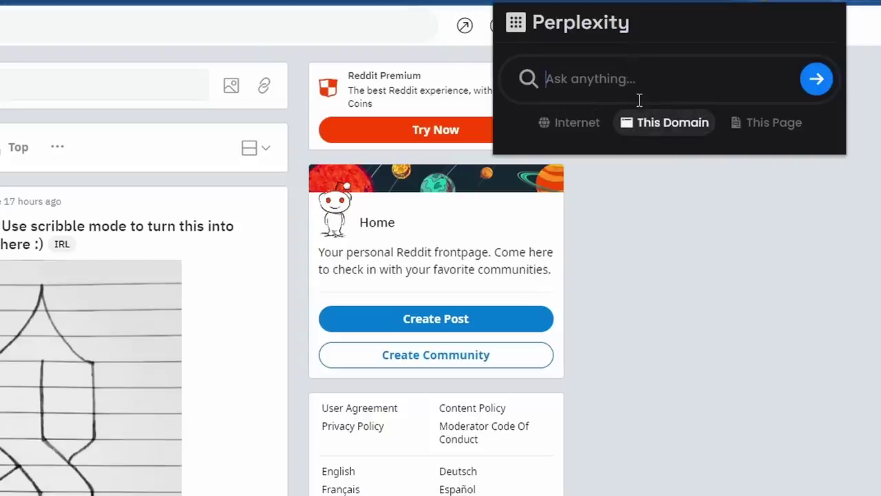
pyautogui.write('How do ')
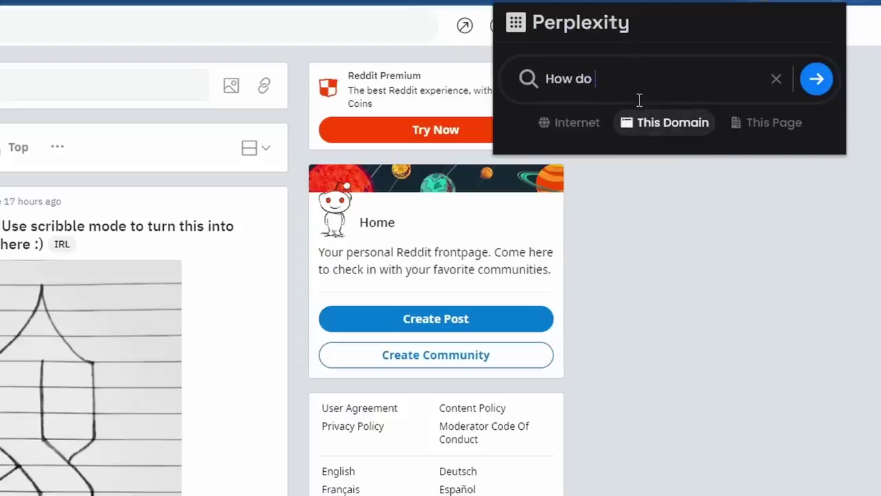
pyautogui.write('gamers feel about Hogwarts Legacy?')
pyautogui.press('Return')
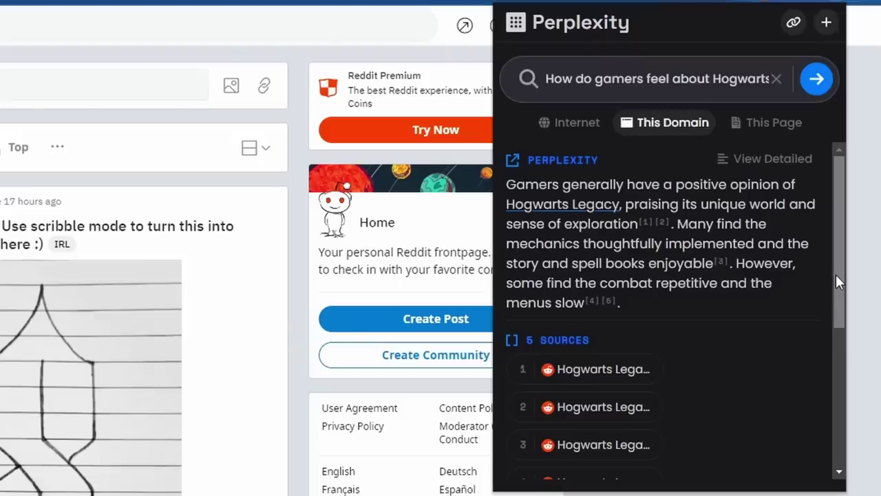
pyautogui.scroll(-3, 792, 310)
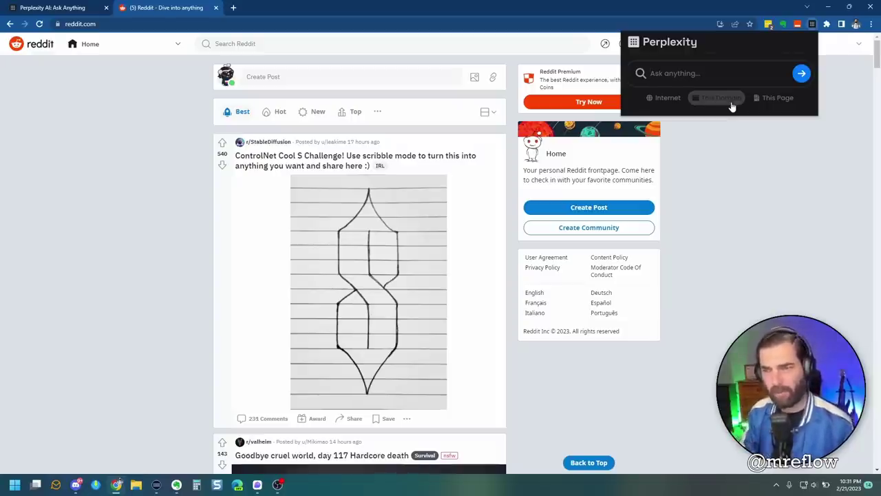
# - Ask Reddit-only what people think of the Elgato Wave3 microphone and scroll to sources and Related
pyautogui.write('What d')
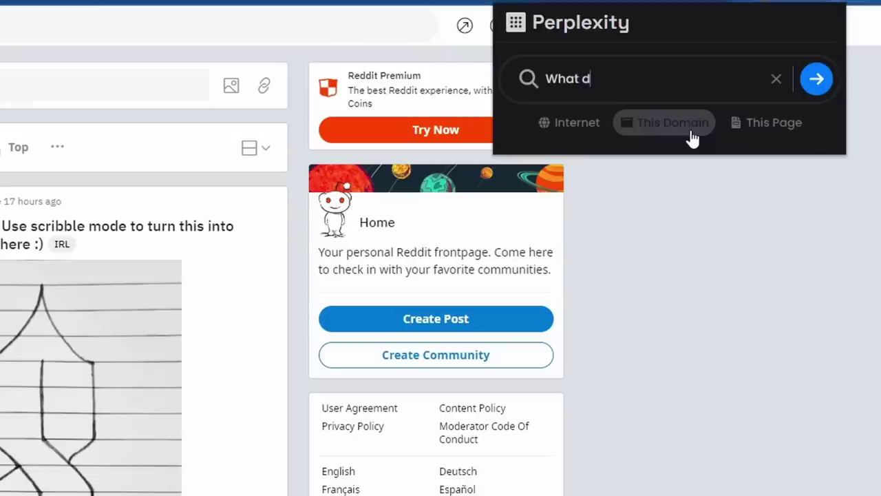
pyautogui.write('o people think of the ')
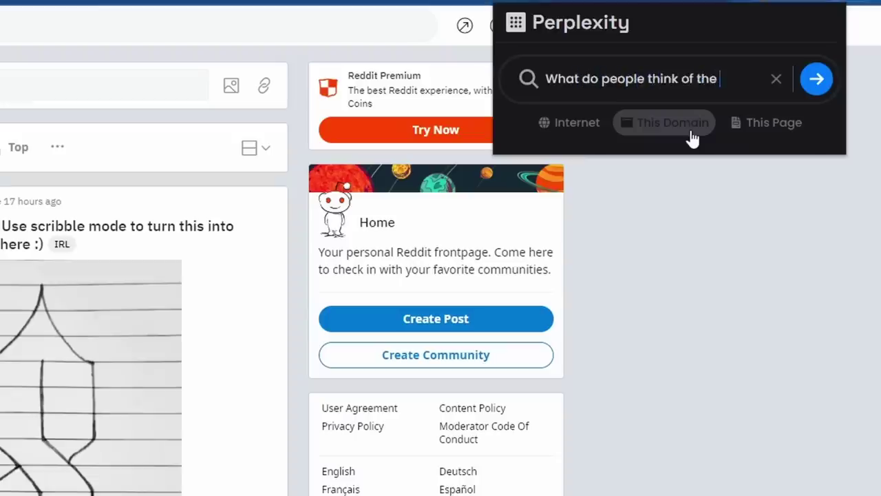
pyautogui.write('Elgato Wave3 micro')
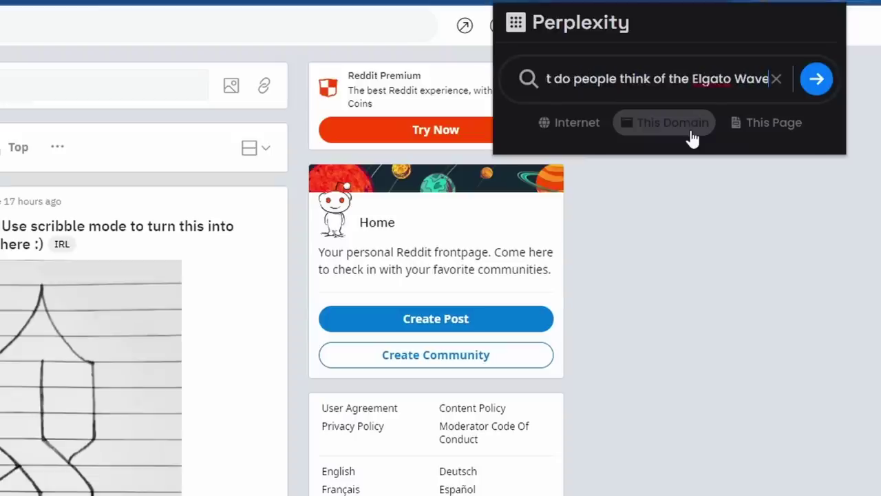
pyautogui.click(691, 134)
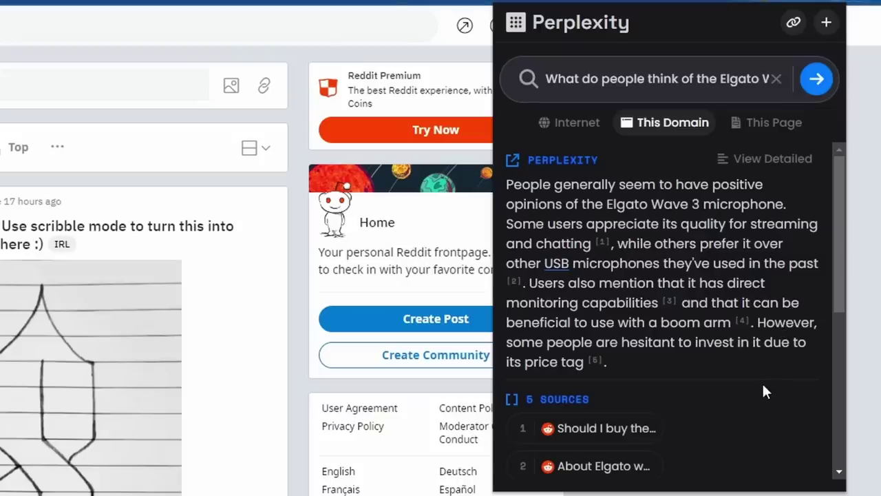
pyautogui.scroll(-2, 716, 344)
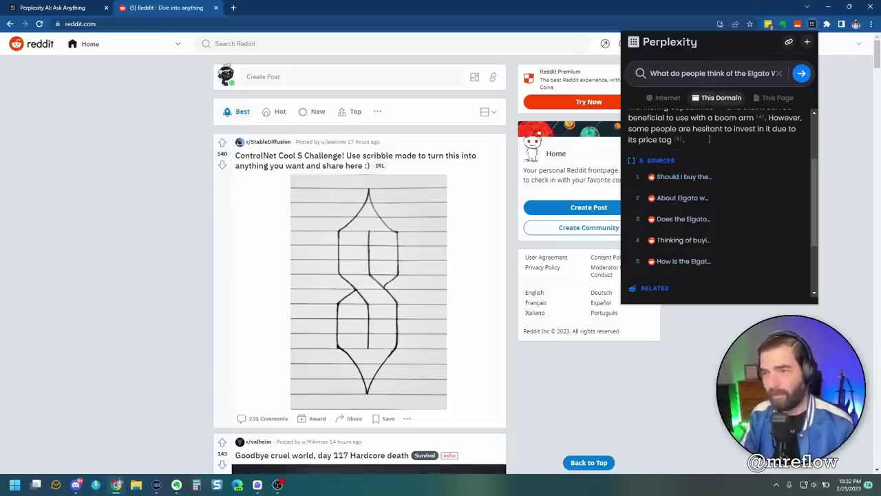
pyautogui.scroll(-2, 757, 207)
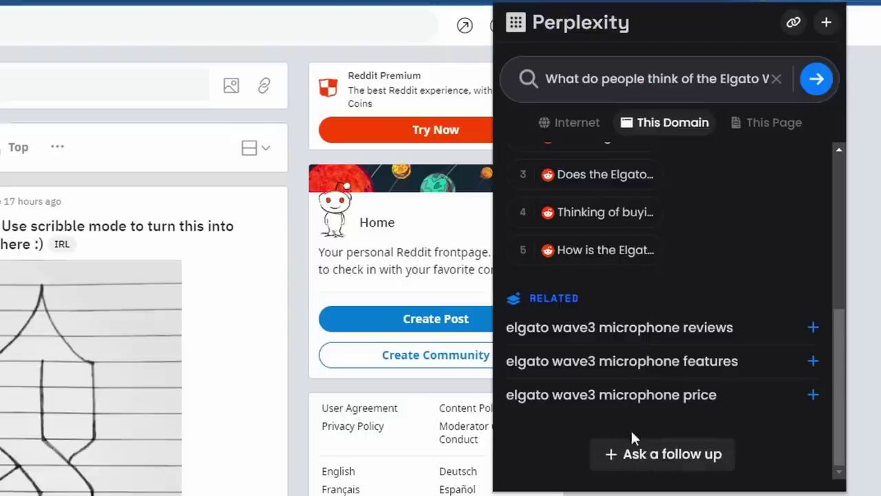
# - Use 'Ask a follow up' to open the Elgato Wave3 question as a full Perplexity web thread
pyautogui.click(655, 453)
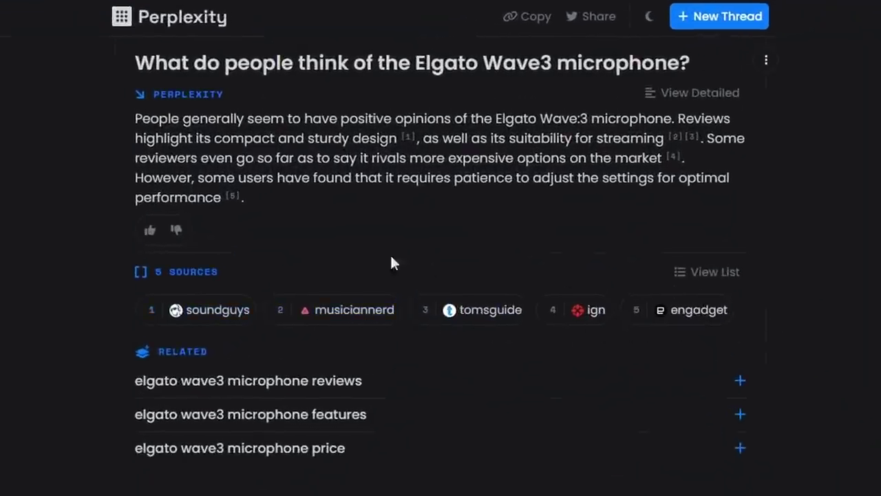
# - Switch to the Reddit tab and check the Perplexity popup's This Domain scope option
pyautogui.click(165, 8)
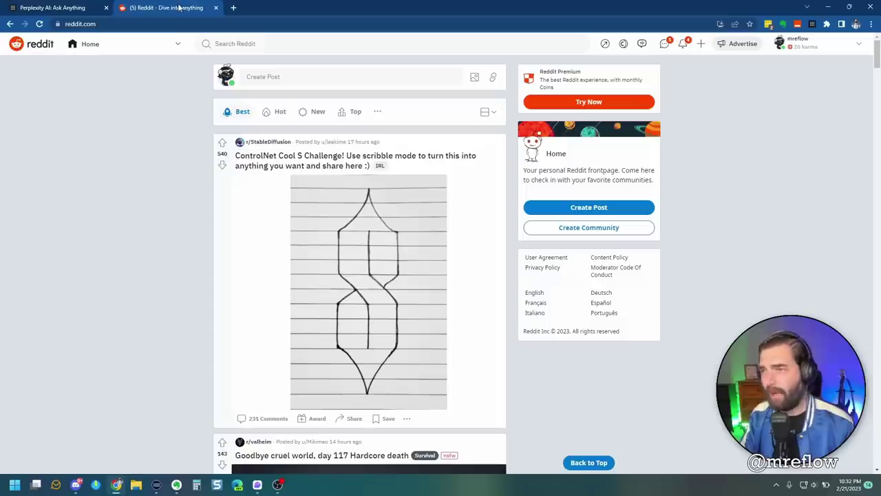
pyautogui.click(812, 24)
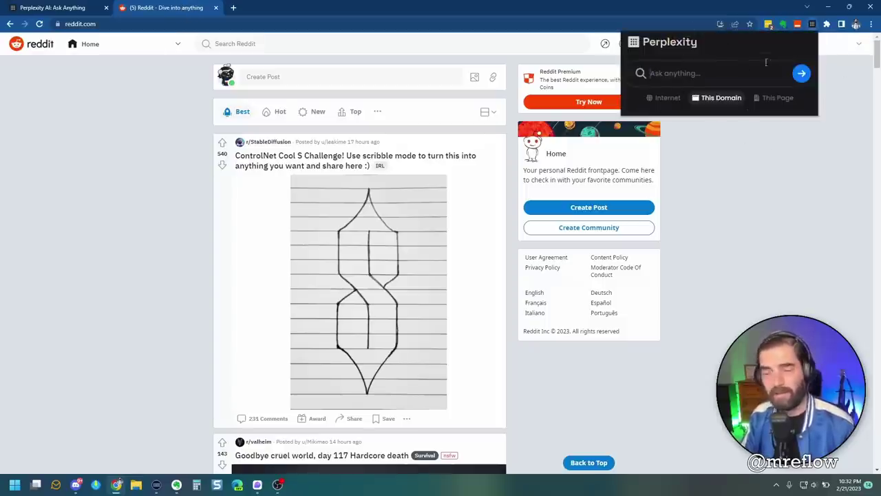
pyautogui.click(813, 25)
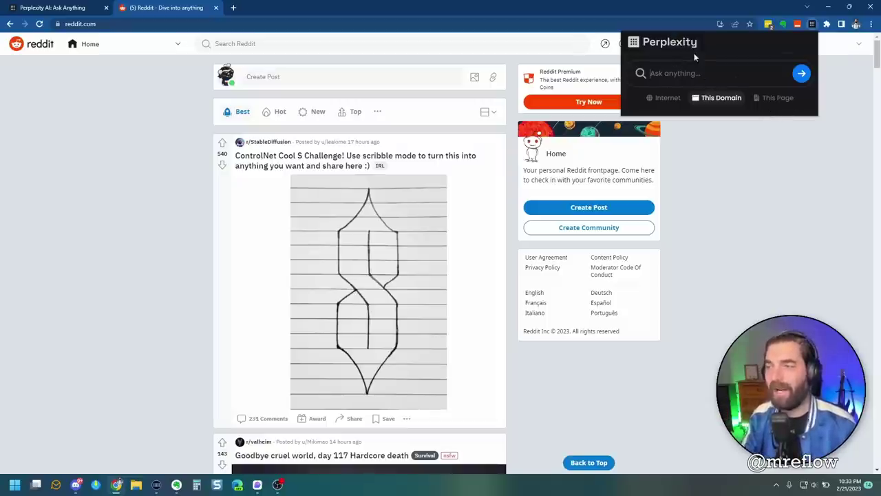
pyautogui.click(705, 103)
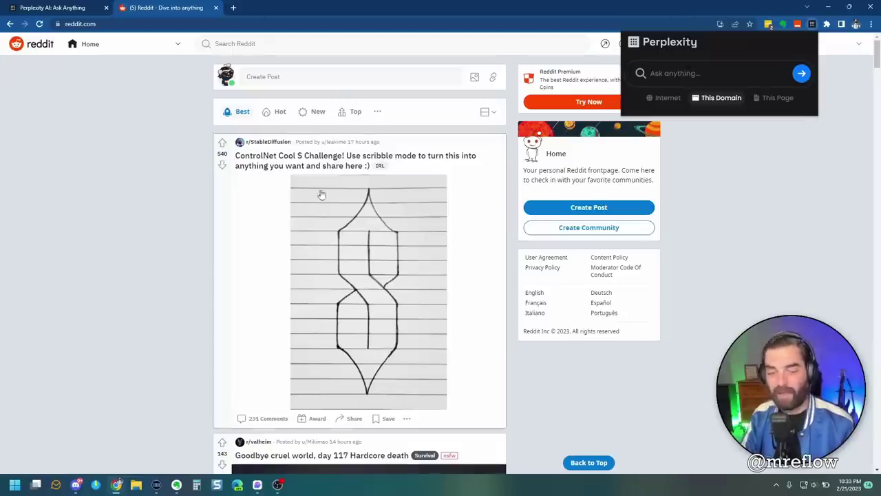
# - Load amazon.com and search it for 'Insta360 x3'
pyautogui.click(274, 25)
pyautogui.write('amazon')
pyautogui.press('Return')
pyautogui.click(283, 68)
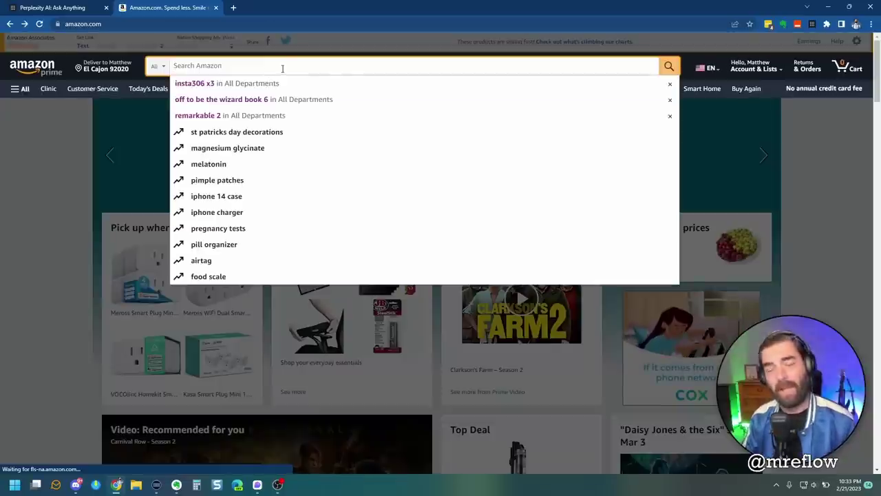
pyautogui.write('Insta360 x3')
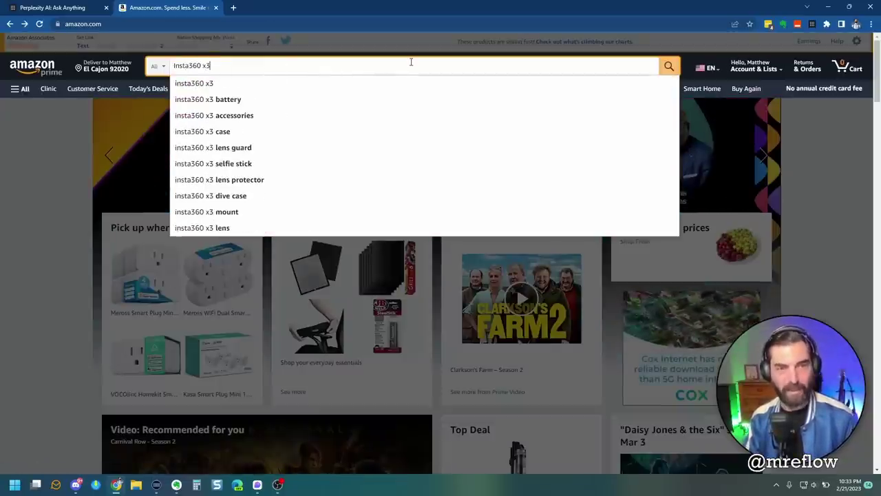
pyautogui.press('Return')
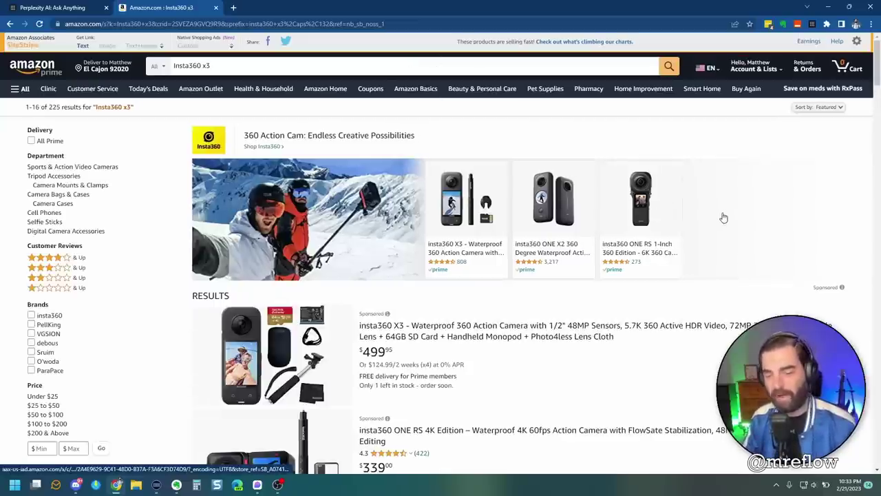
# - Open the insta360 X3 product page from the results and bring up Perplexity
pyautogui.scroll(-5, 725, 219)
pyautogui.click(427, 194)
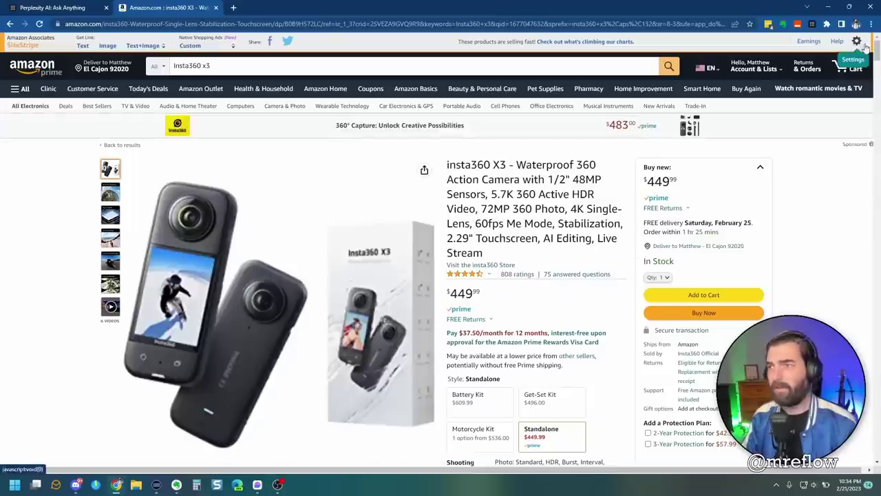
pyautogui.click(813, 25)
# - Ask Perplexity, limited to This Page, 'are the pros and cons of the Insta306 x3'
pyautogui.click(779, 100)
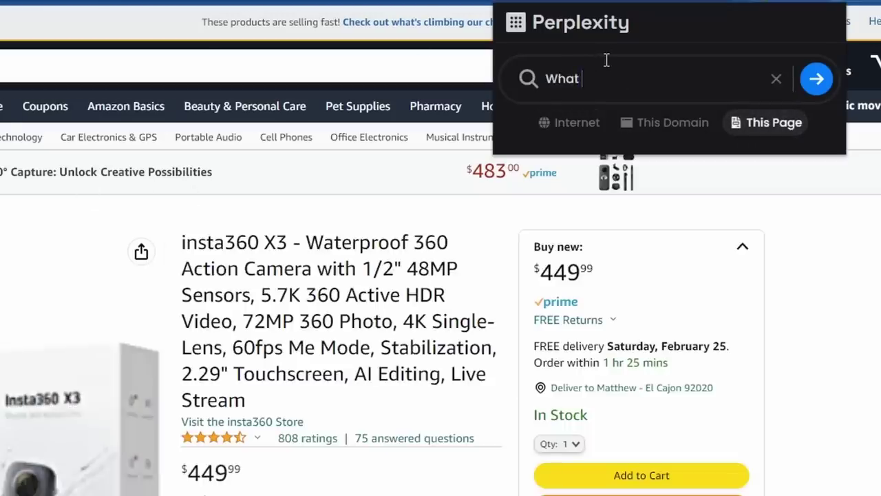
pyautogui.write('are the pros and cons of the Insta306 x3')
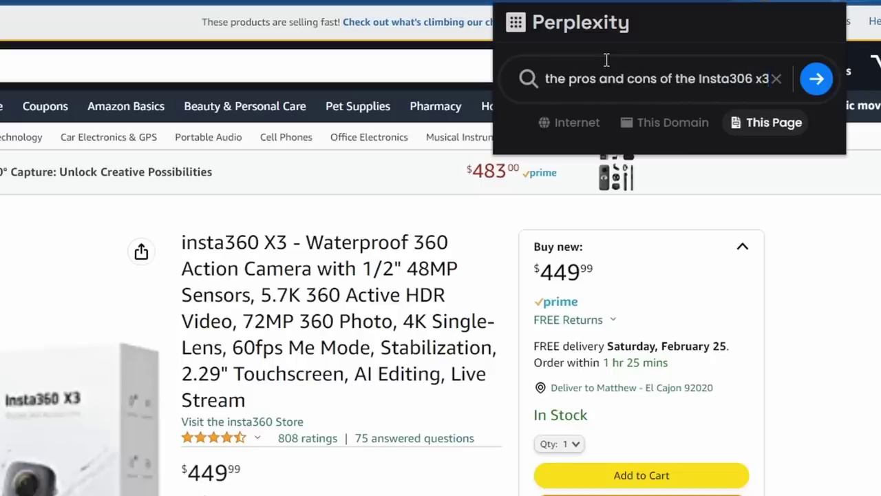
pyautogui.press('Return')
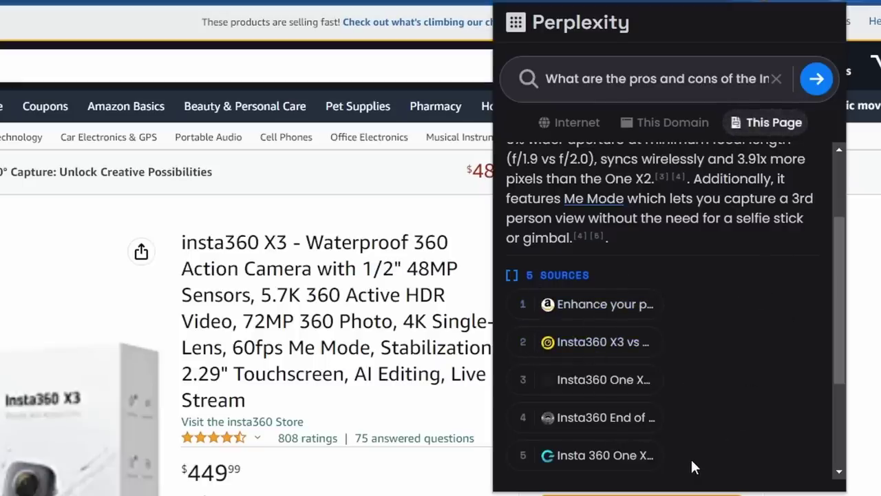
pyautogui.scroll(3, 693, 467)
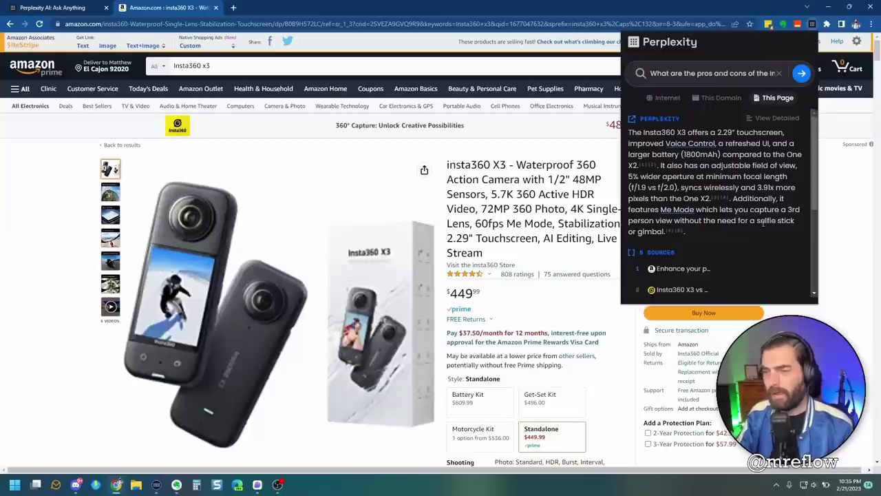
pyautogui.scroll(-5, 744, 367)
pyautogui.scroll(2, 779, 245)
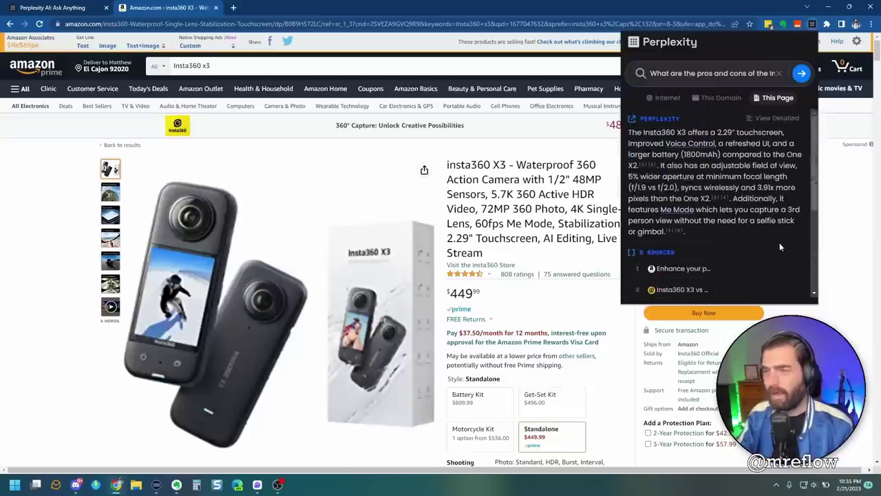
# - Switch the Insta360 X3 pros-and-cons answer to its detailed version and read through it
pyautogui.click(768, 117)
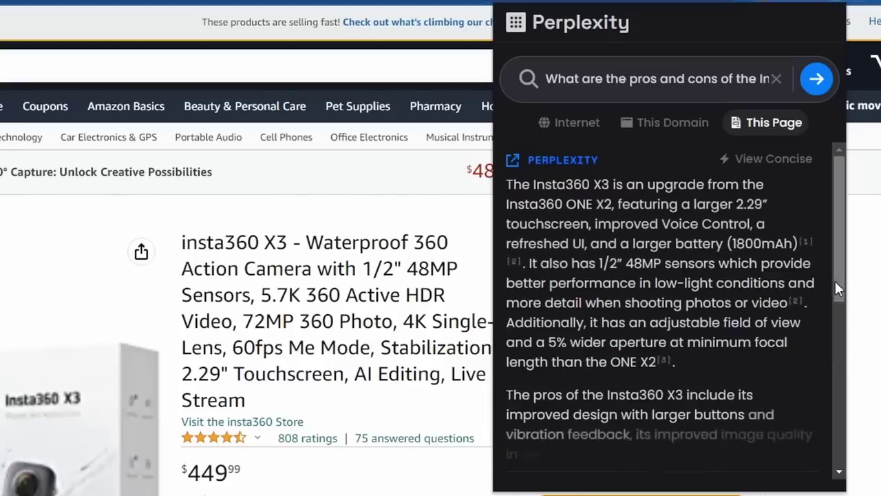
pyautogui.moveTo(812, 189); pyautogui.dragTo(816, 206)
pyautogui.scroll(-1, 843, 314)
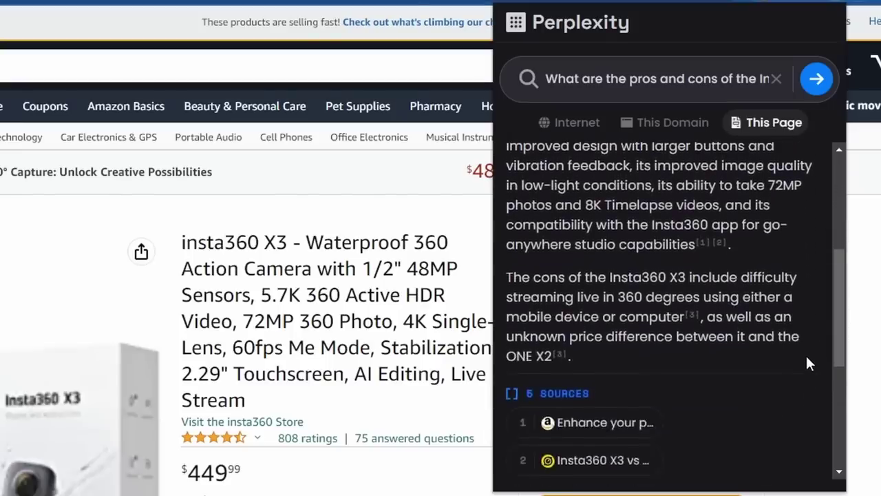
pyautogui.scroll(5, 806, 356)
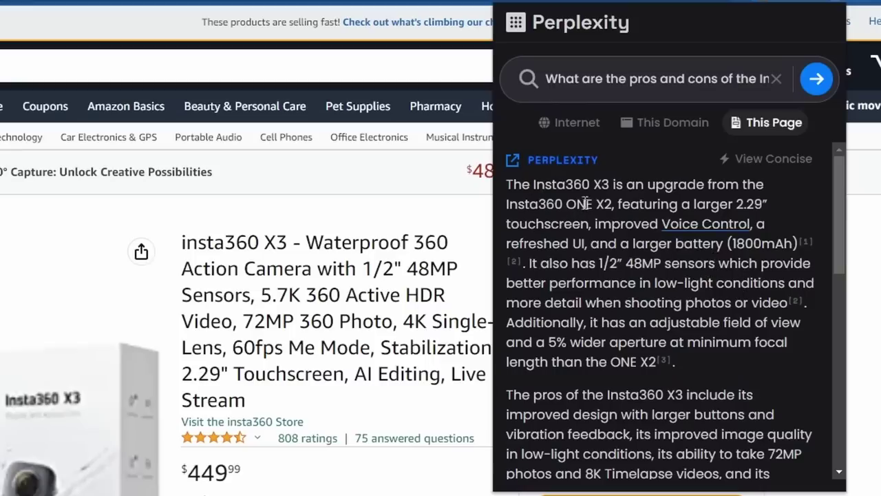
pyautogui.scroll(-3, 673, 321)
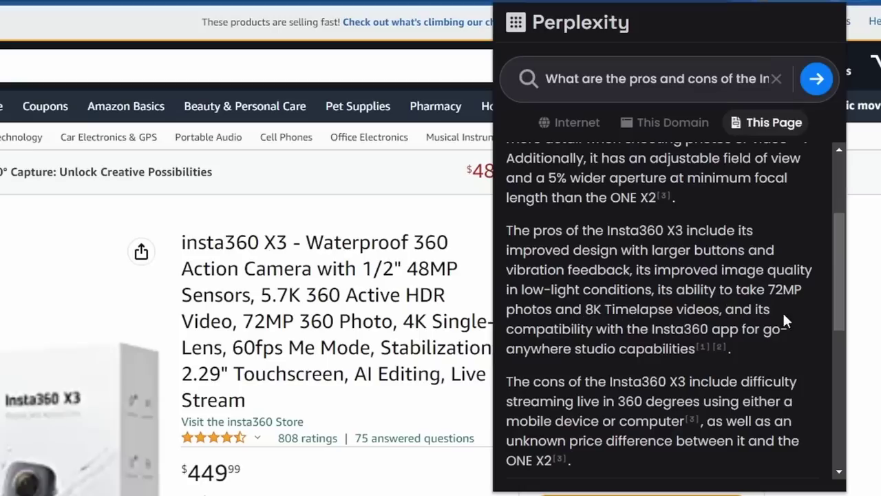
pyautogui.scroll(-1, 688, 317)
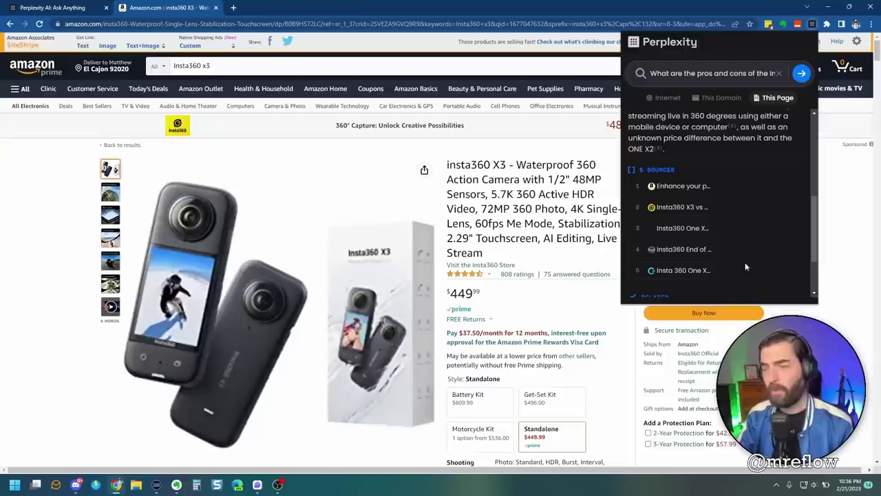
pyautogui.scroll(3, 716, 207)
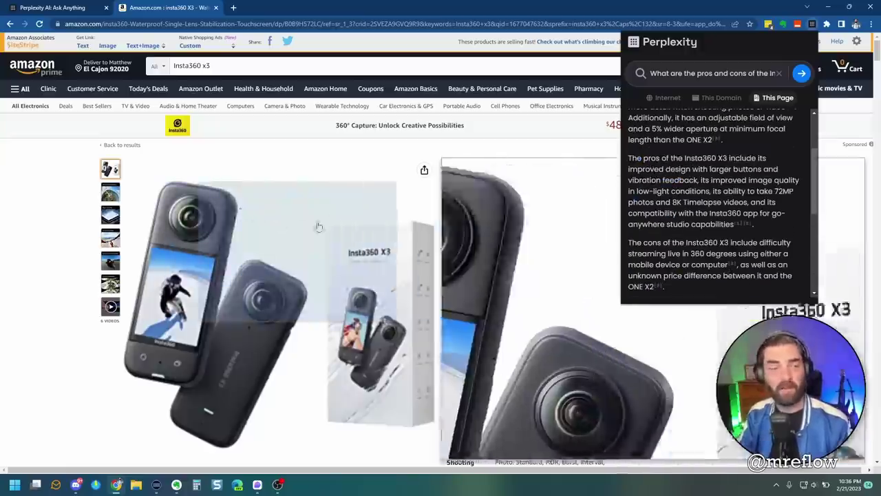
# - Close the Perplexity popup, scroll the product page, and navigate back from it
pyautogui.click(53, 168)
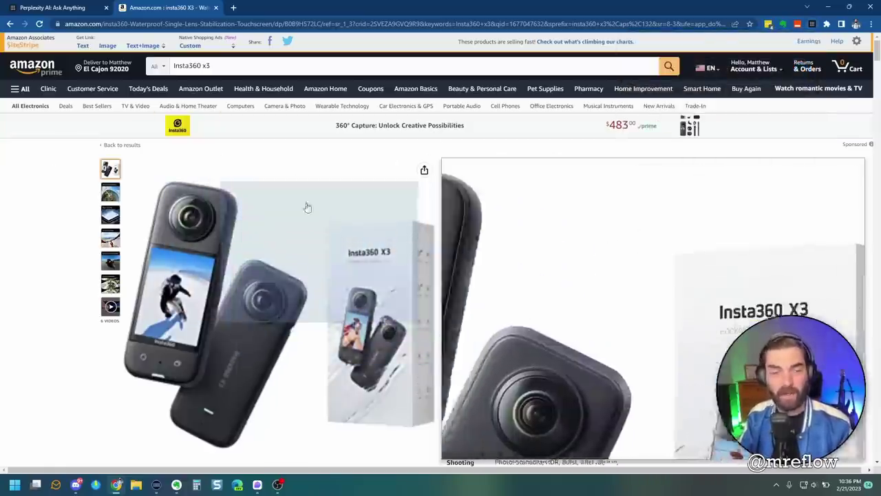
pyautogui.scroll(-3, 510, 281)
pyautogui.scroll(-20, 523, 278)
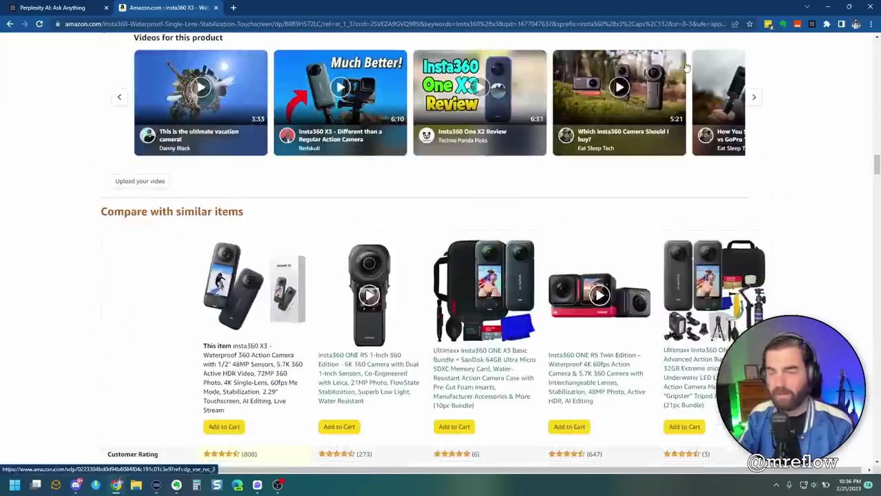
pyautogui.click(812, 23)
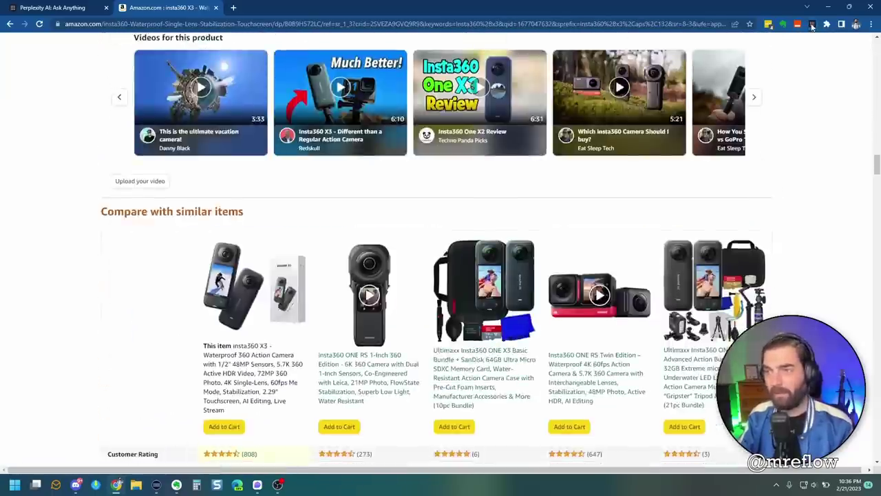
pyautogui.click(667, 149)
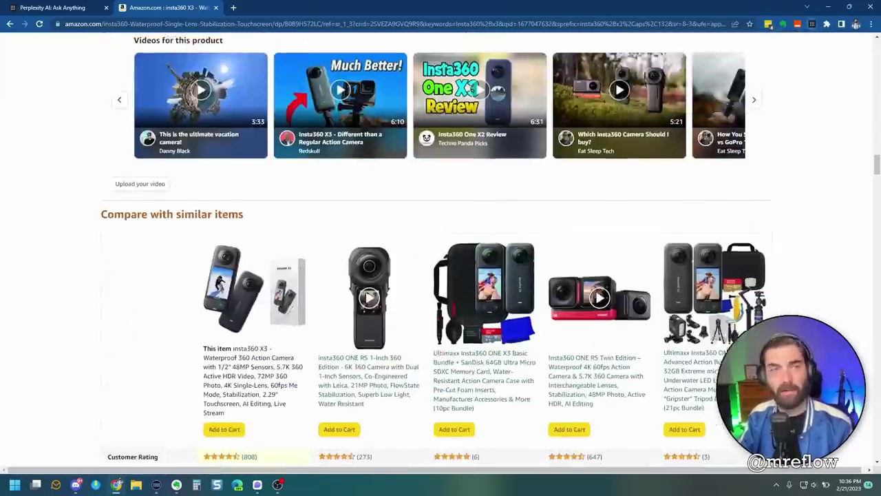
pyautogui.click(10, 23)
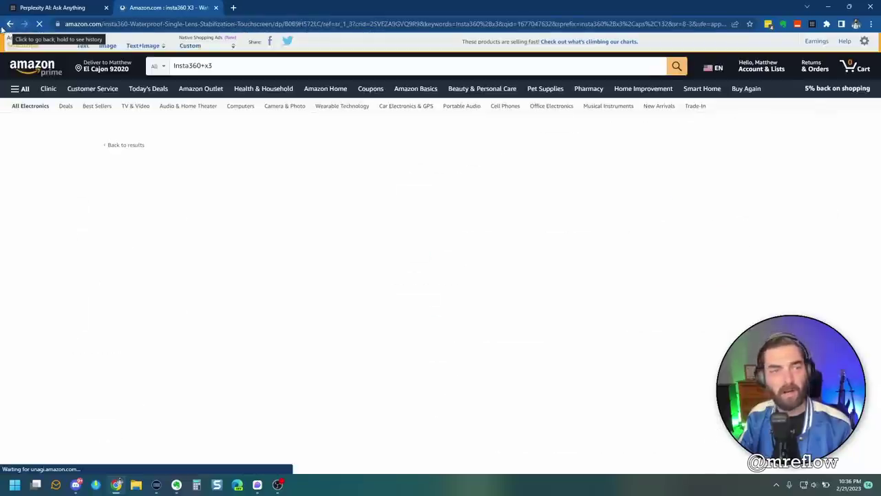
# - Return to the Insta360 search results and ask Perplexity 'Which Insta360 camera should I buy'
pyautogui.click(10, 24)
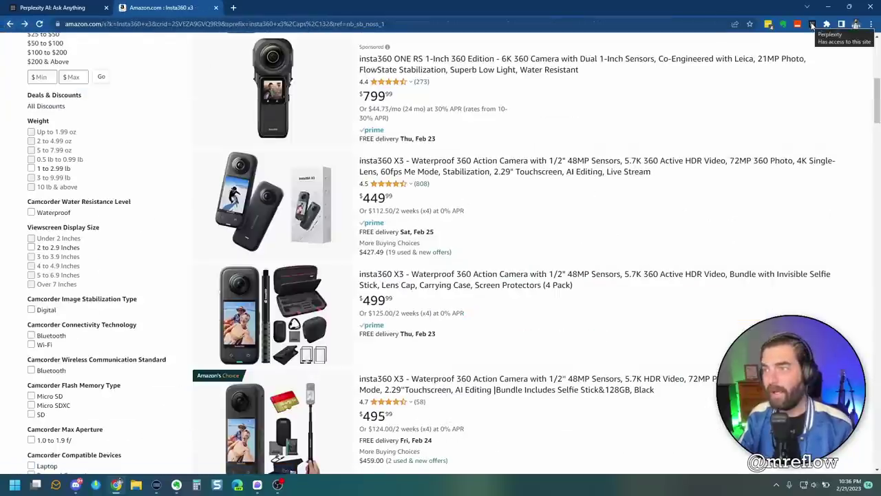
pyautogui.click(812, 26)
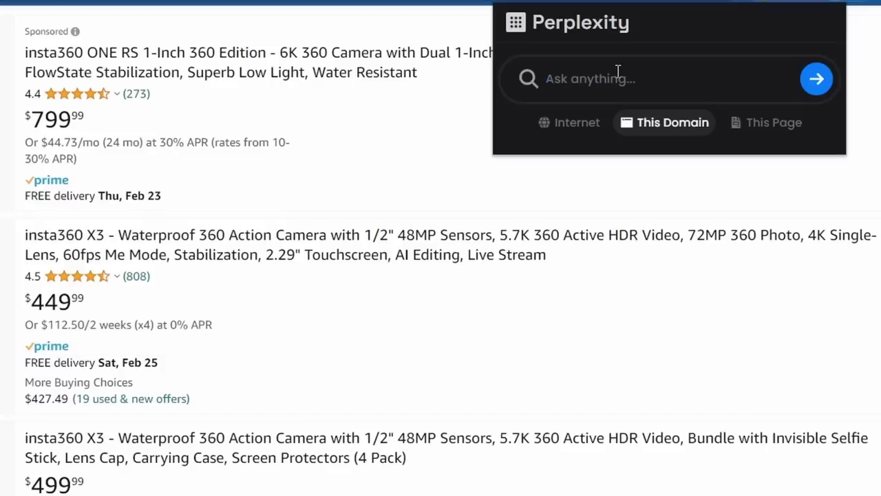
pyautogui.write('Which Inst')
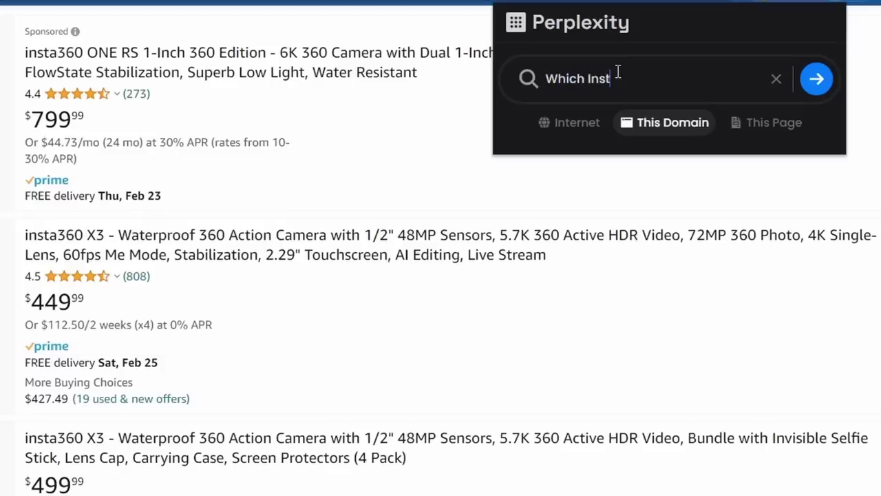
pyautogui.write('a360 camera should I buy')
pyautogui.press('Return')
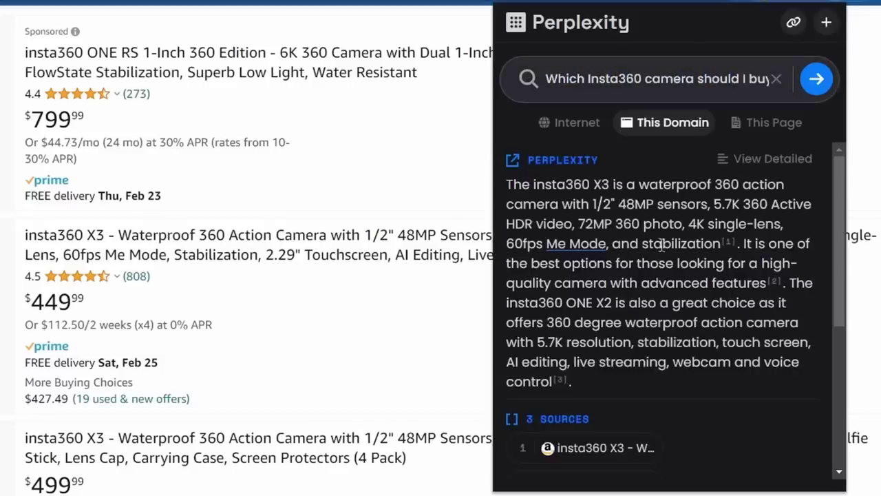
# - Expand the camera recommendation to its detailed version and scroll through its 3 sources
pyautogui.click(776, 160)
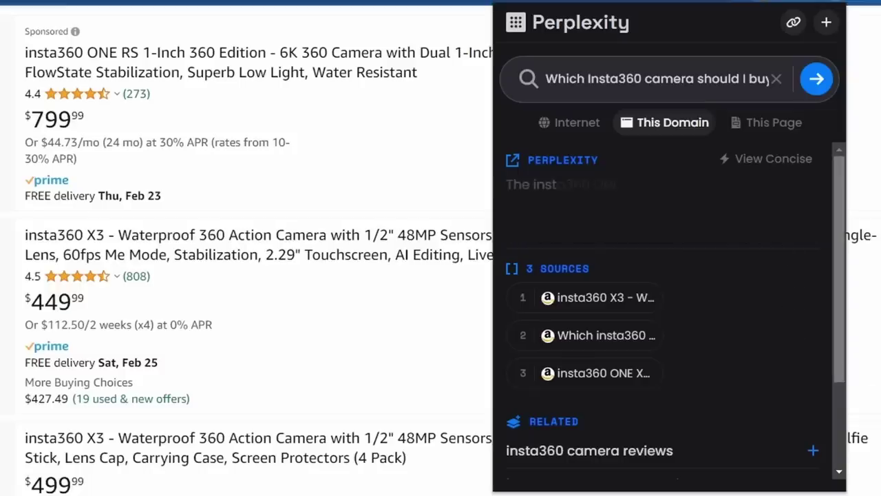
pyautogui.scroll(-2, 745, 359)
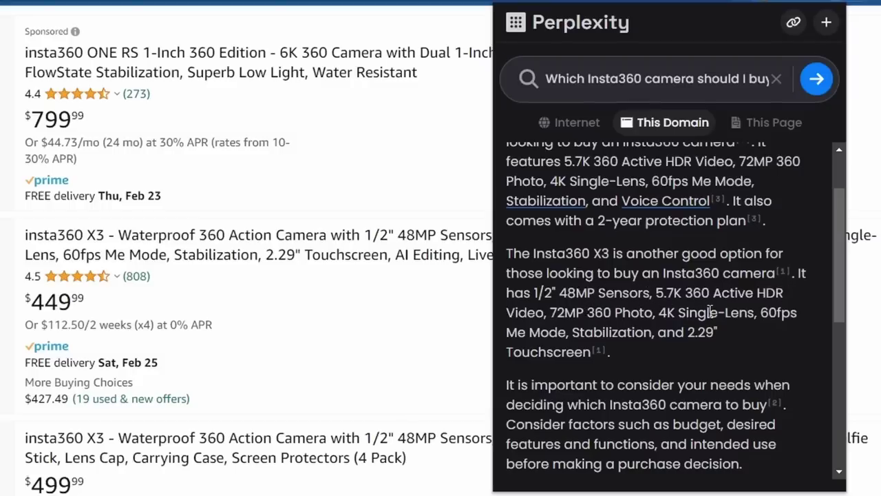
pyautogui.scroll(-1, 725, 312)
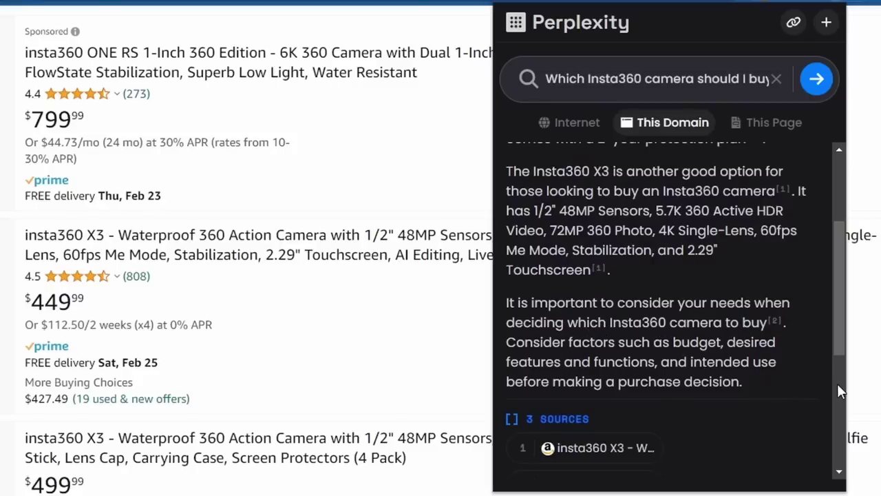
pyautogui.scroll(5, 838, 389)
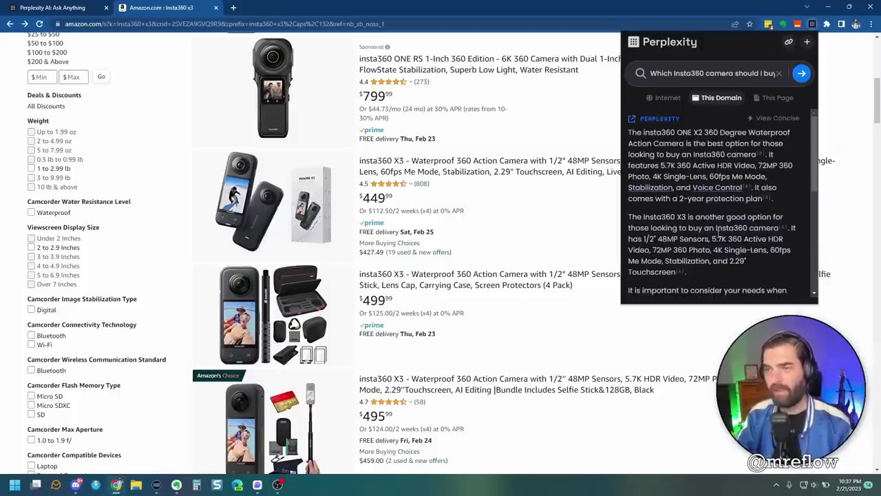
# - Load twitter.com in the current tab via the address bar
pyautogui.click(642, 124)
pyautogui.scroll(3, 642, 124)
pyautogui.hotkey('ctrl', 'l')
pyautogui.write('twitter')
pyautogui.press('Return')
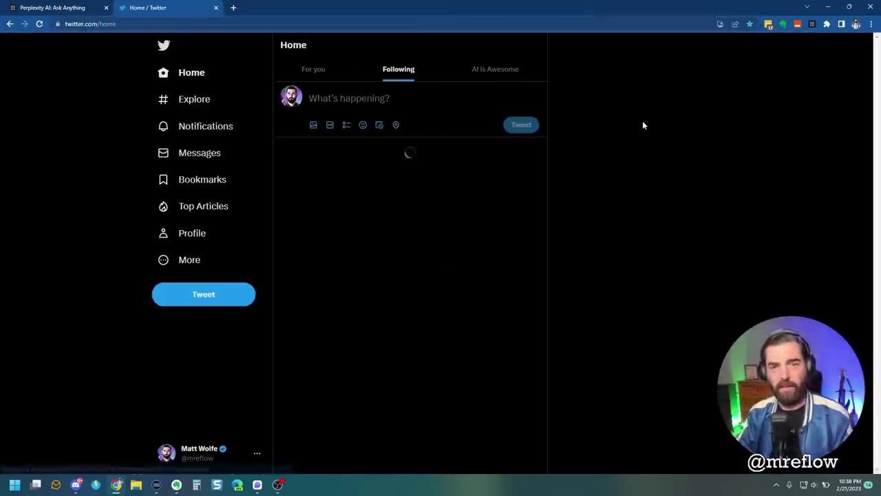
# - Ask Perplexity, limited to This Domain, 'Who should I follow on Twitter who talks about AI', detailed
pyautogui.hotkey('ctrl', 'shift', 'p')
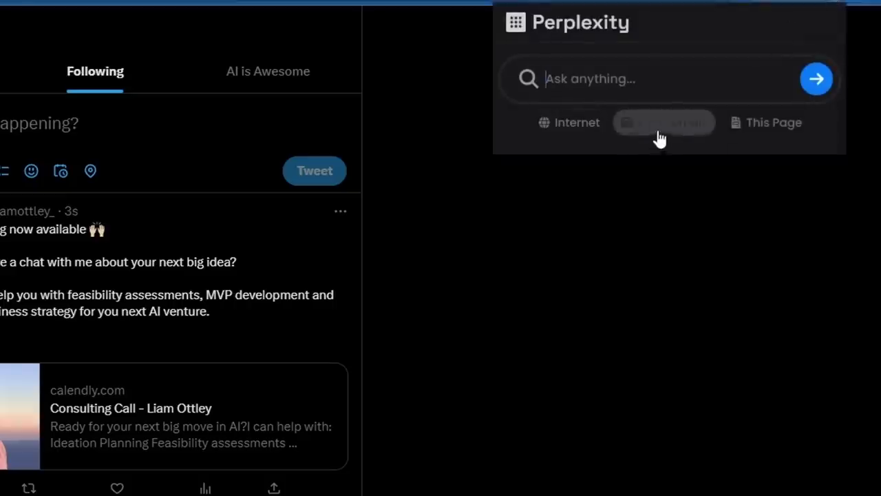
pyautogui.click(655, 128)
pyautogui.click(620, 80)
pyautogui.write('Who sho')
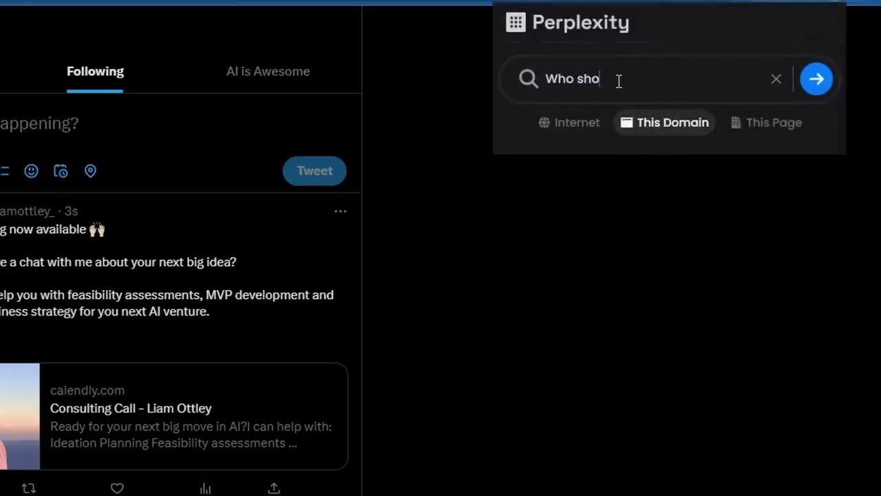
pyautogui.write('uld I follow on Tw')
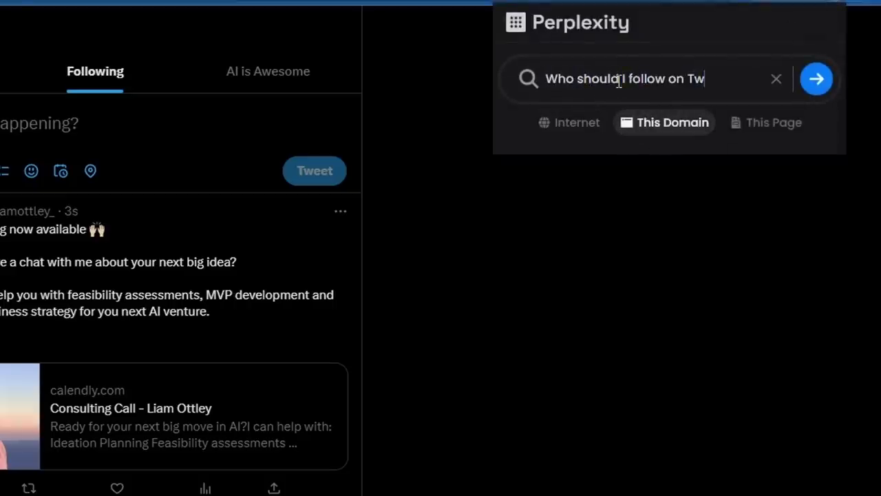
pyautogui.write('itter who talks about AI')
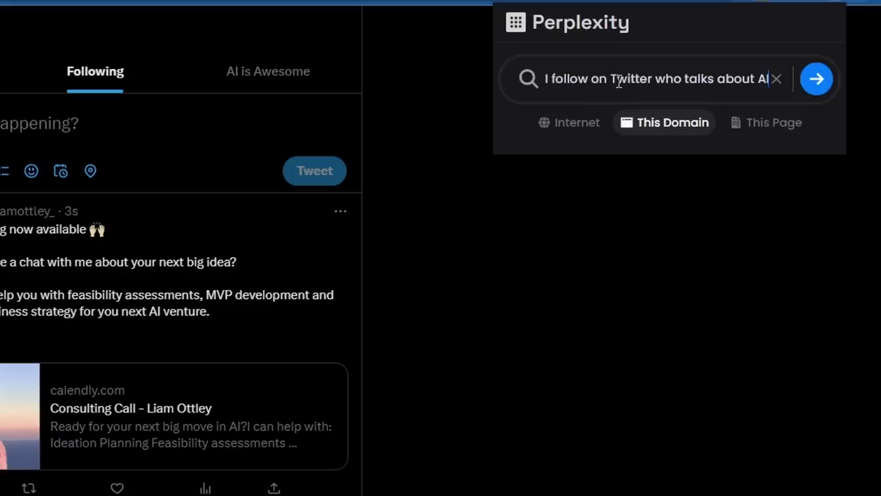
pyautogui.press('Return')
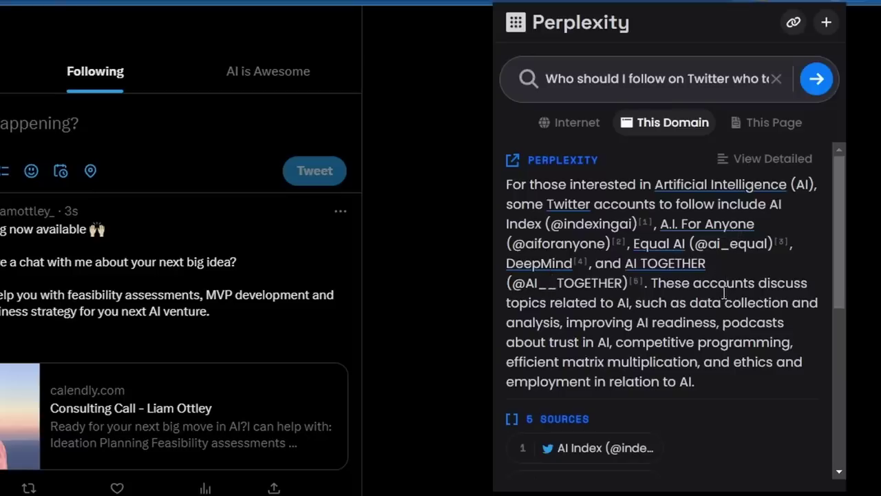
pyautogui.click(766, 158)
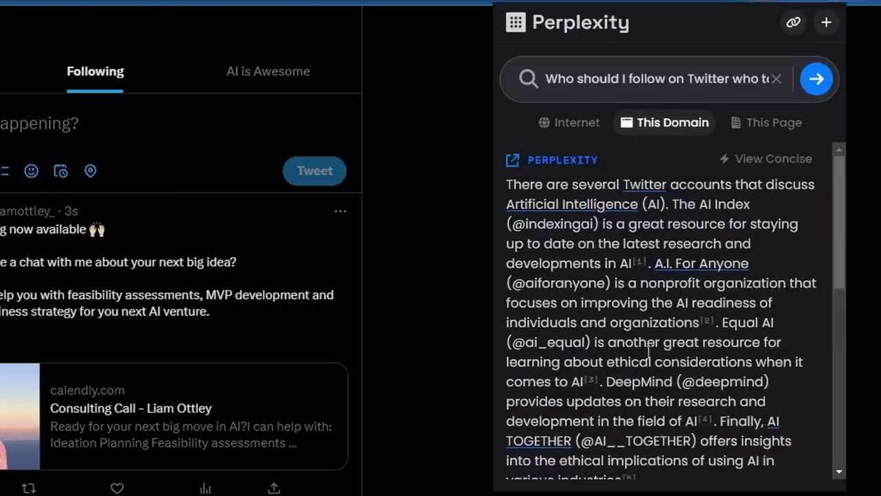
pyautogui.scroll(-3, 633, 324)
# - Scroll through the AI-accounts answer, then leave an empty This Domain question box
pyautogui.scroll(-2, 630, 353)
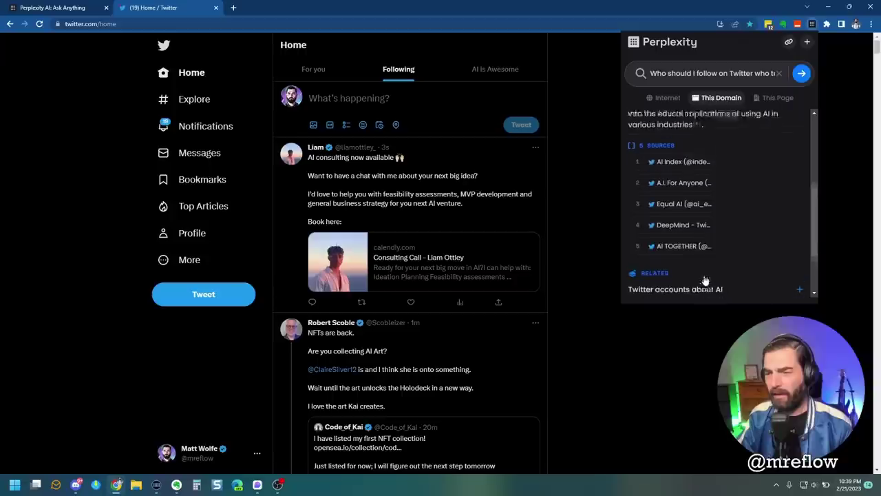
pyautogui.scroll(2, 627, 413)
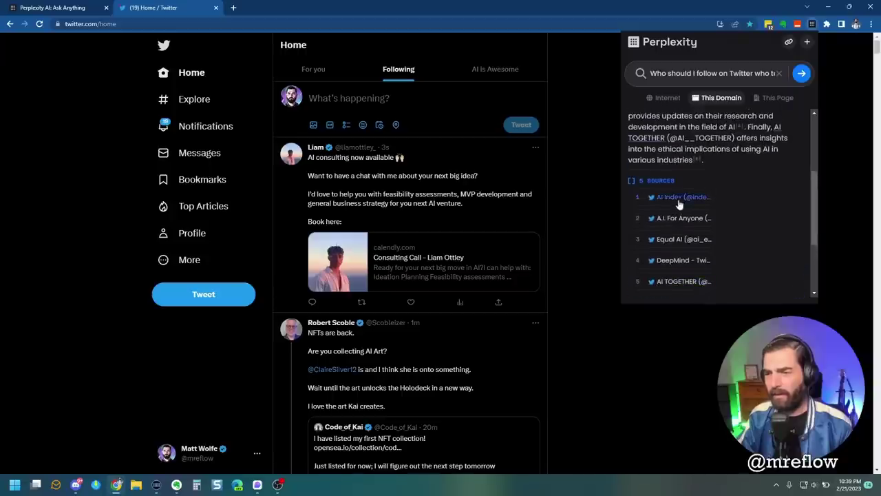
pyautogui.scroll(-1, 675, 261)
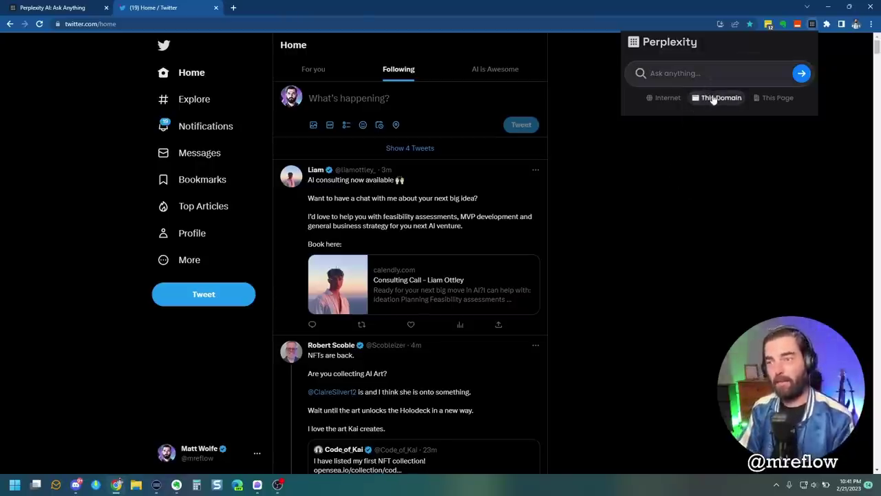
pyautogui.click(719, 99)
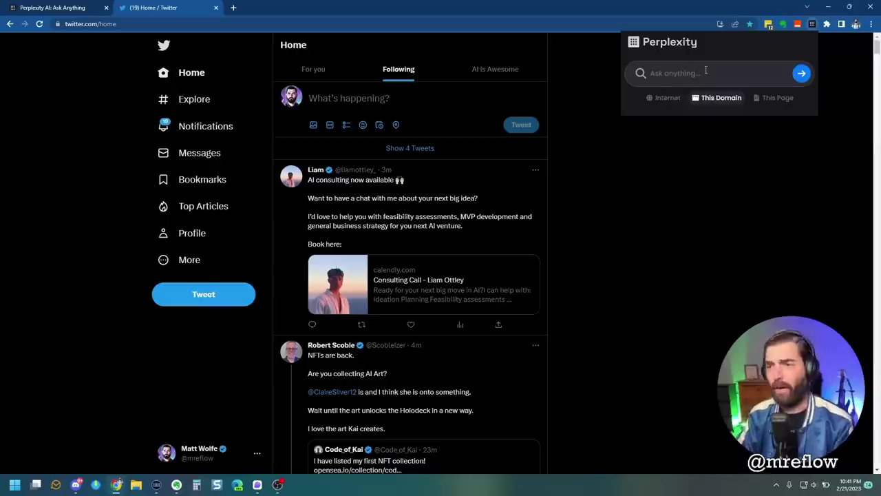
pyautogui.click(706, 71)
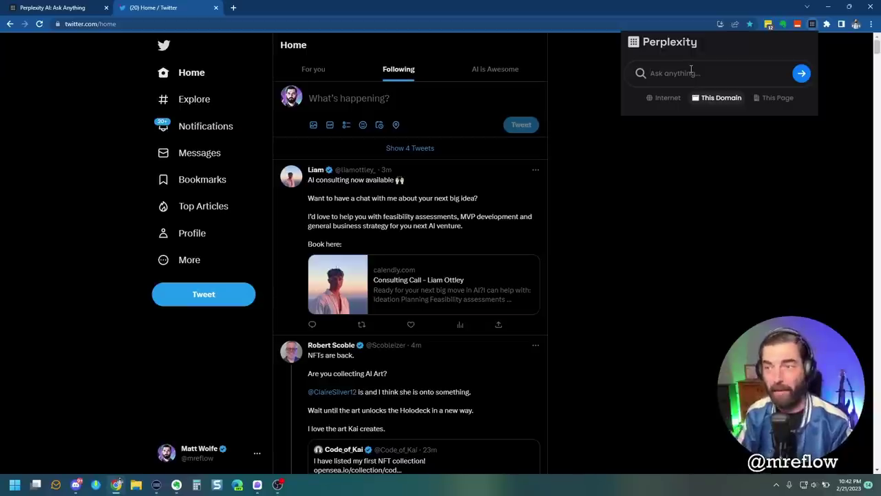
# - Load futuretools.io in the current tab
pyautogui.click(158, 20)
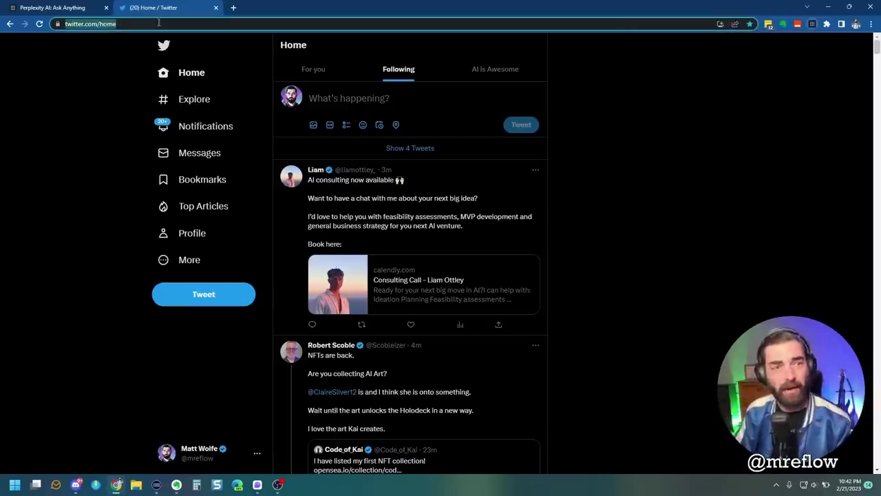
pyautogui.write('futuretools.io')
pyautogui.press('Return')
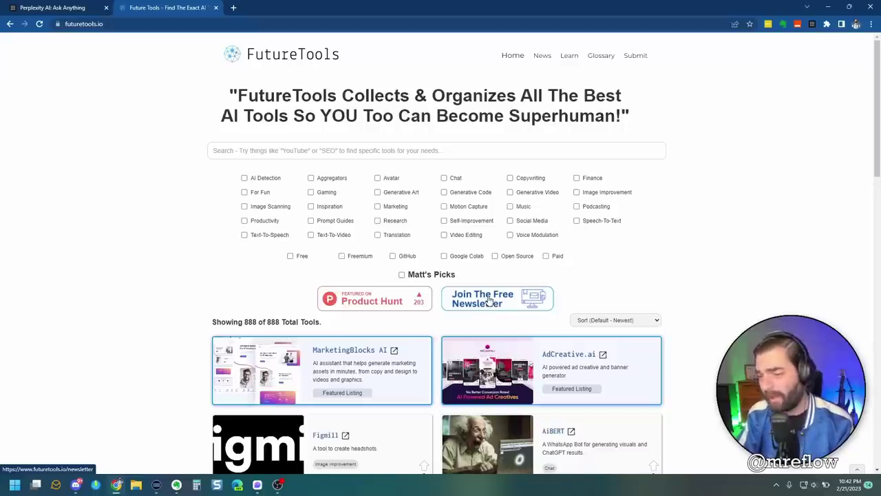
# - Ask Perplexity, limited to This Domain, 'What are some tools that can help me with my YouTube channel'
pyautogui.click(812, 24)
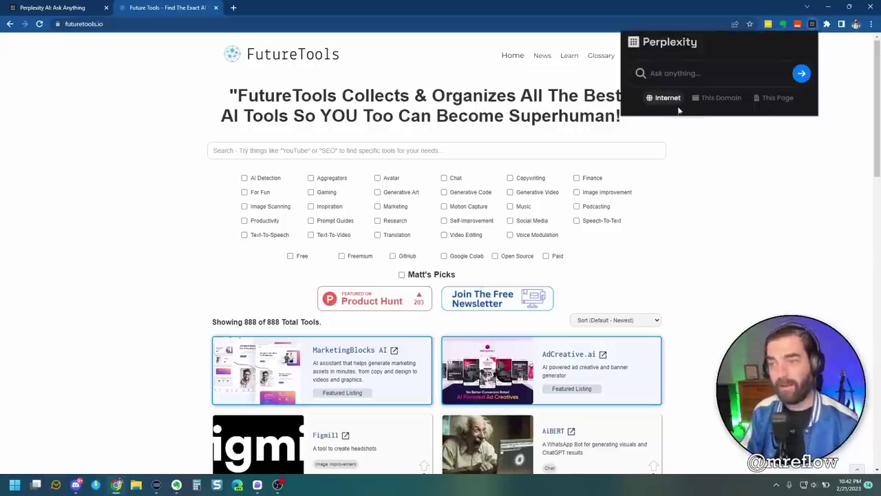
pyautogui.click(714, 102)
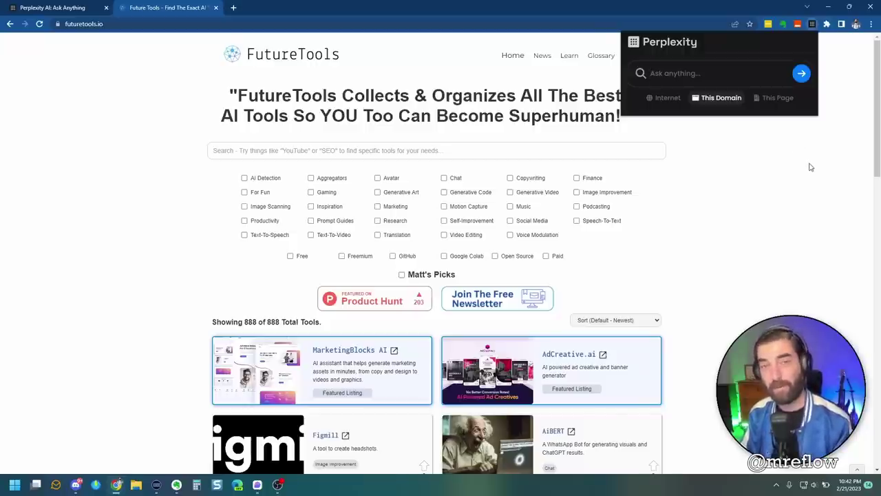
pyautogui.write('What are ')
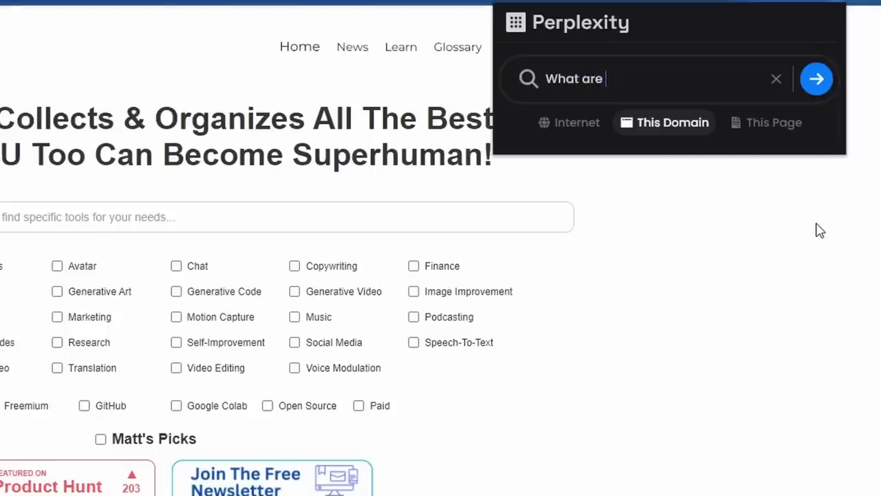
pyautogui.write('some tools that can ')
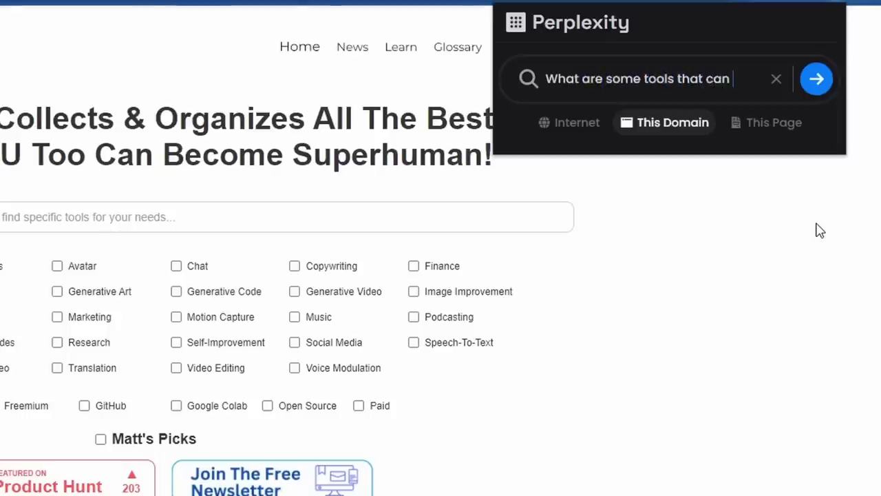
pyautogui.write('help me with my YouTube channel')
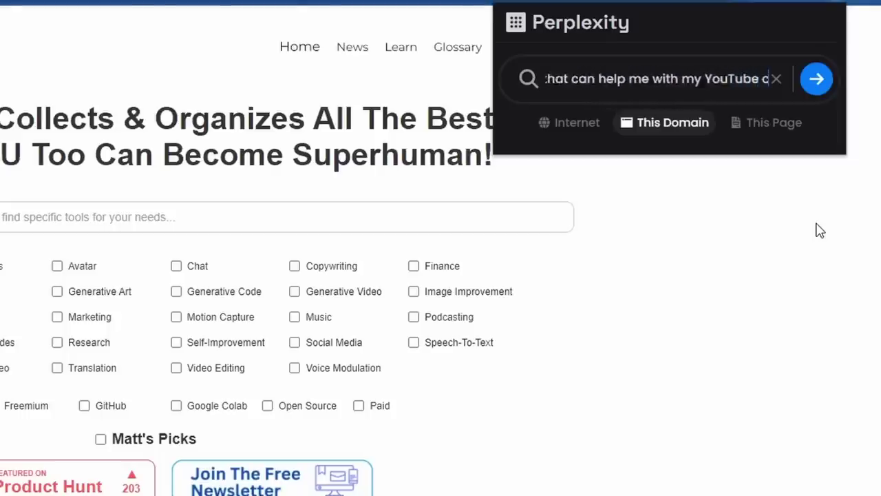
pyautogui.press('Return')
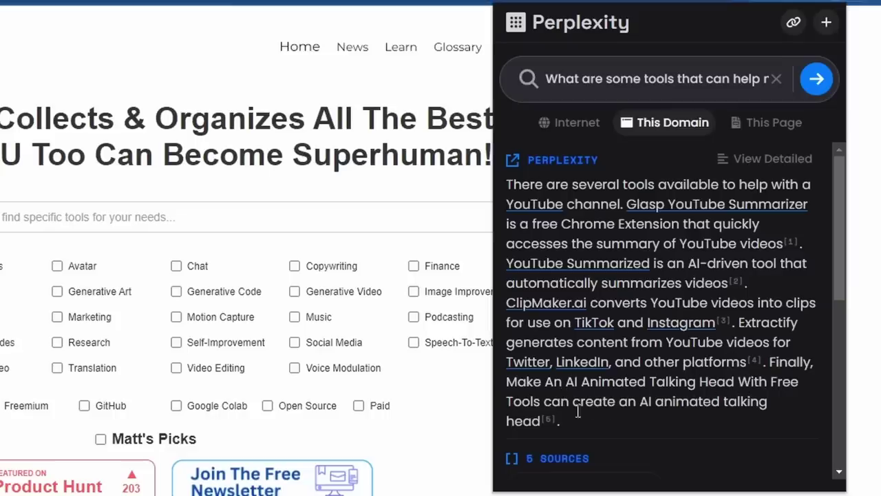
# - Scroll to the answer's sources for Extractify, then toggle the Perplexity popup open and closed twice
pyautogui.scroll(-3, 634, 331)
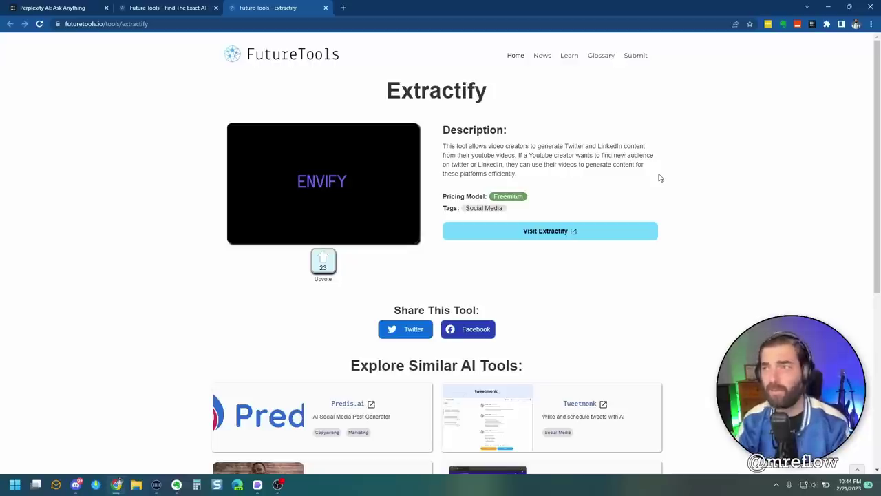
pyautogui.click(812, 24)
pyautogui.click(812, 25)
pyautogui.click(812, 25)
pyautogui.click(813, 24)
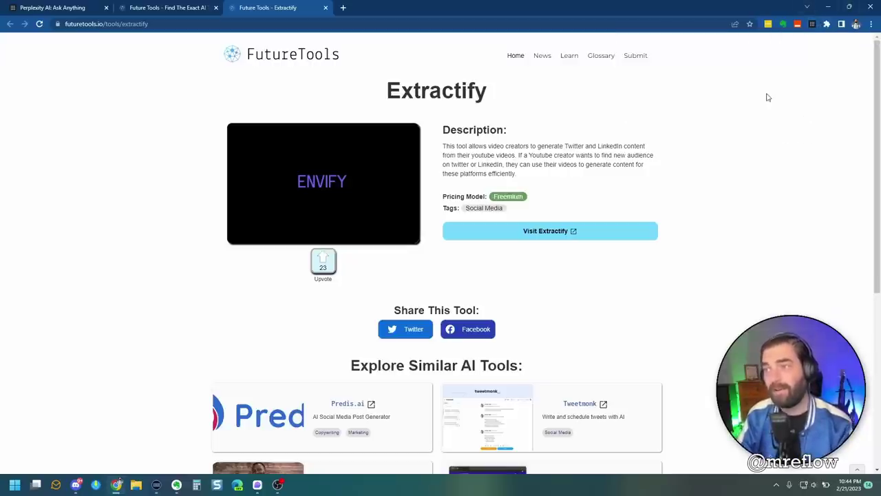
# - Open Perplexity on the Extractify page with its scope set to This Domain
pyautogui.click(812, 25)
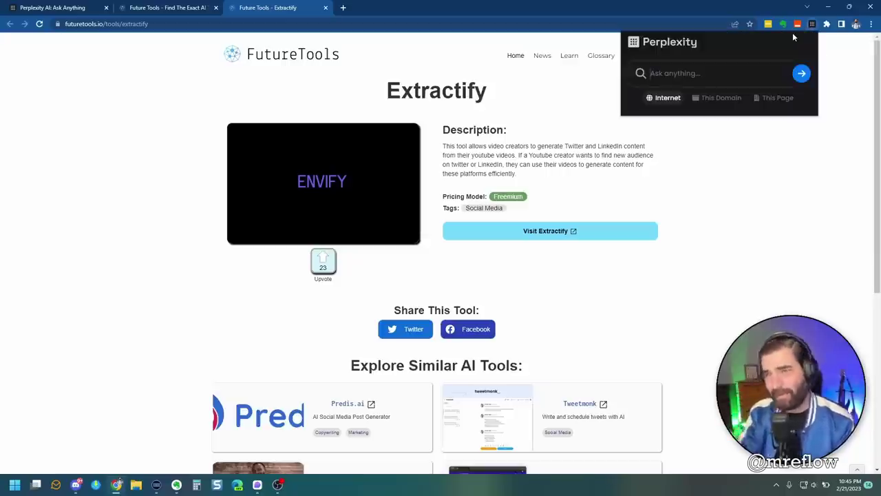
pyautogui.click(720, 100)
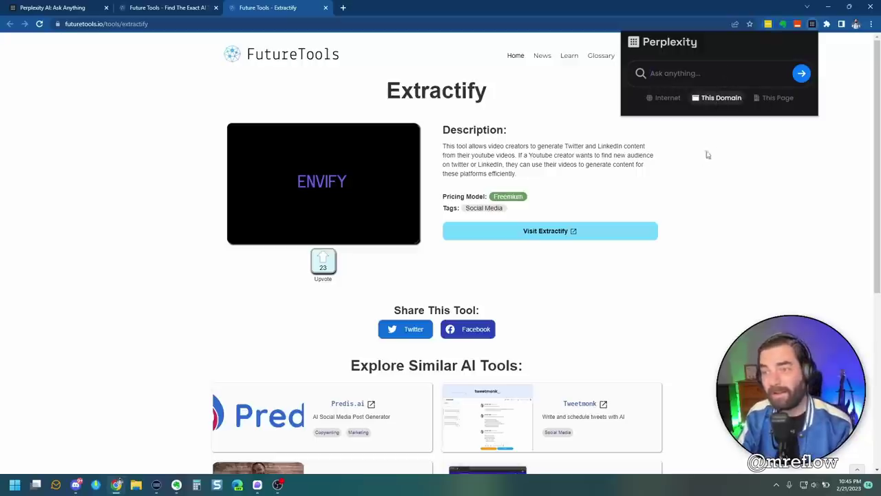